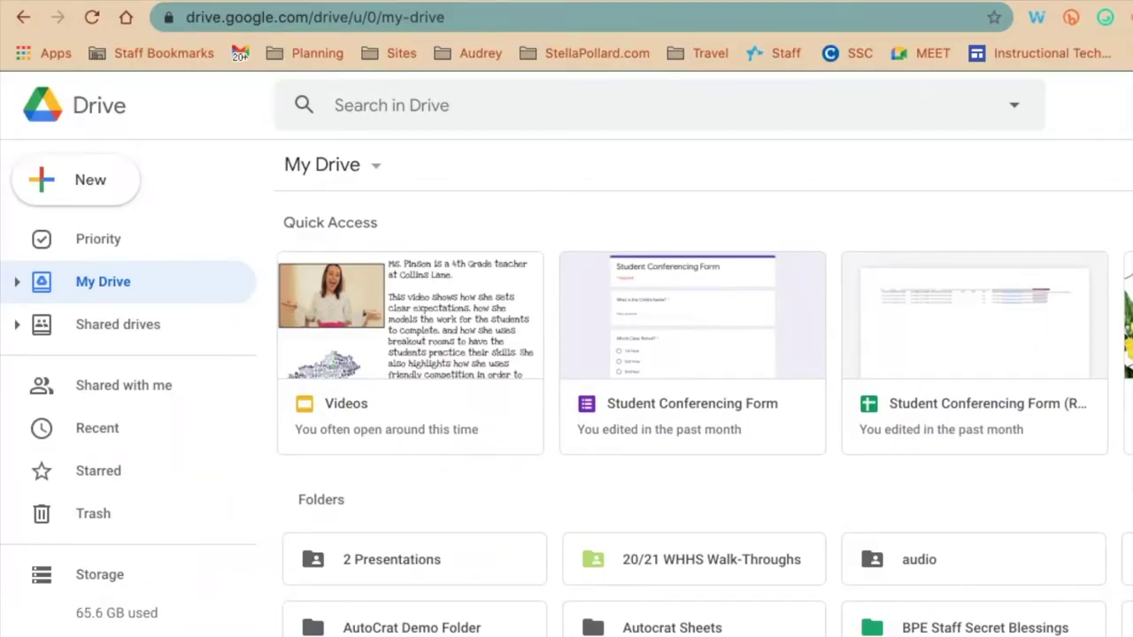
Create a new Google Jamboard file from Drive and show it in full screen
left_click(414, 560)
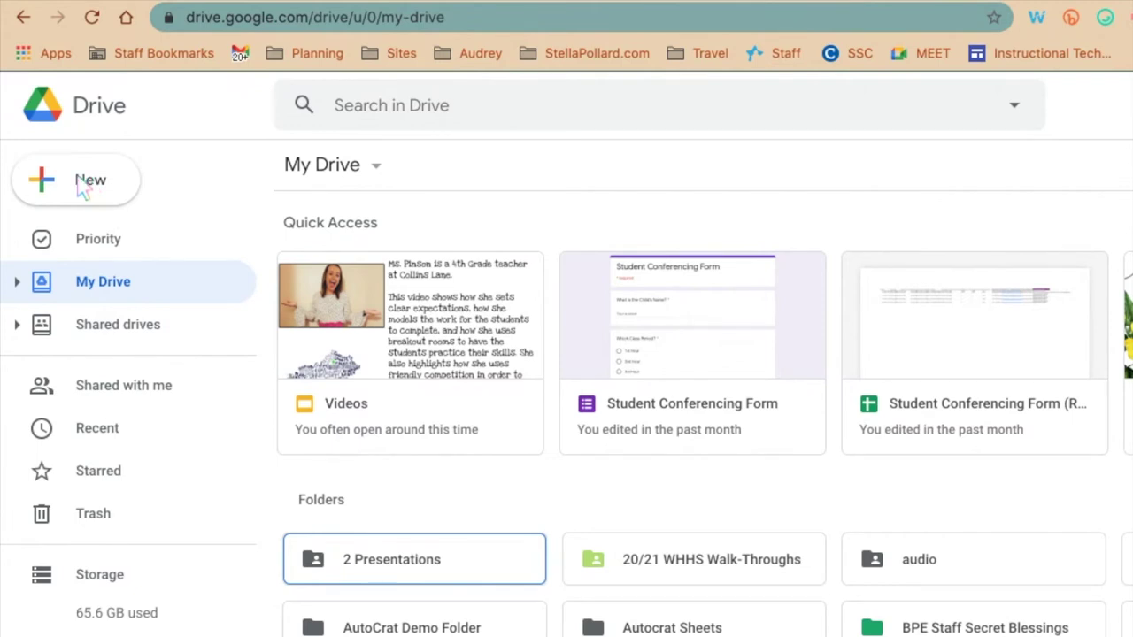
key("ctrl+plus")
key("ctrl+plus")
key("ctrl+plus")
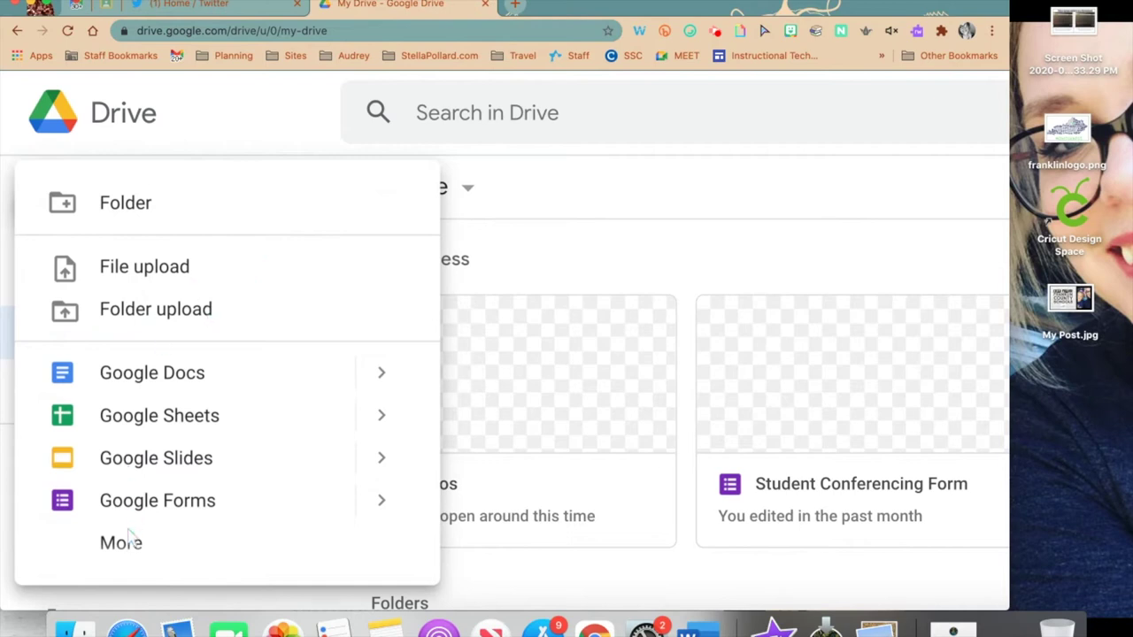
mouse_move(121, 544)
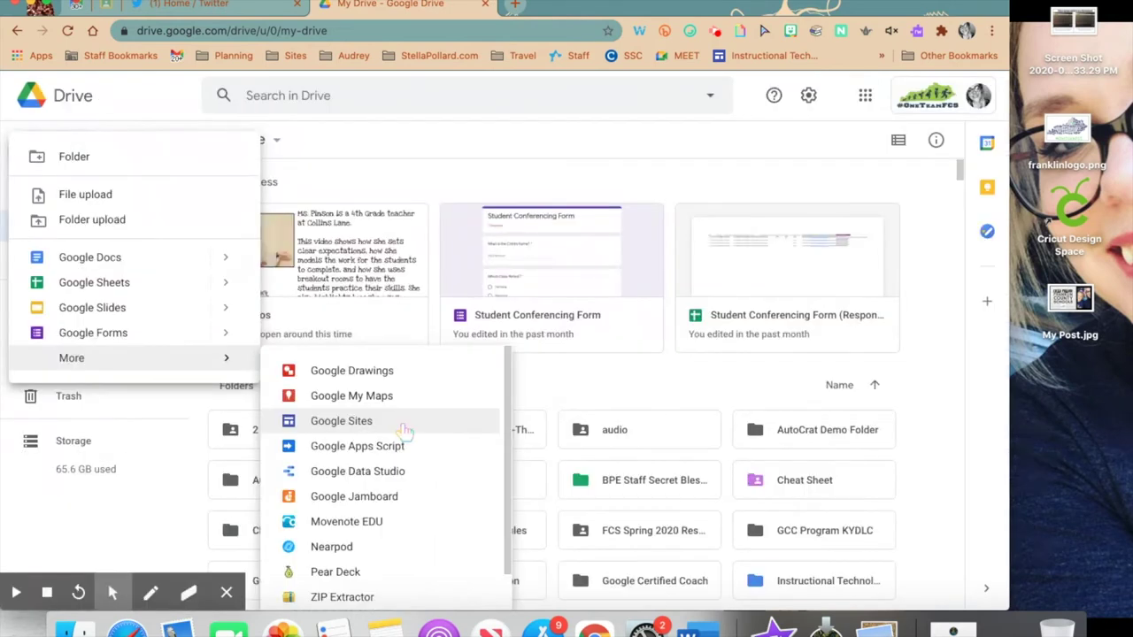
left_click(339, 501)
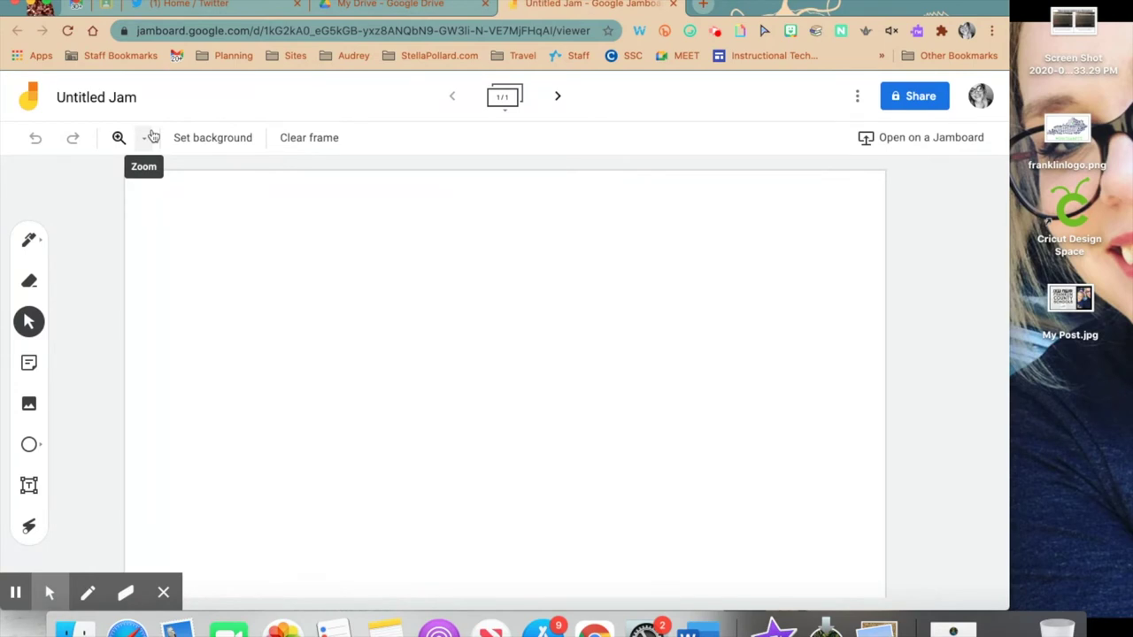
key("ctrl+super+f")
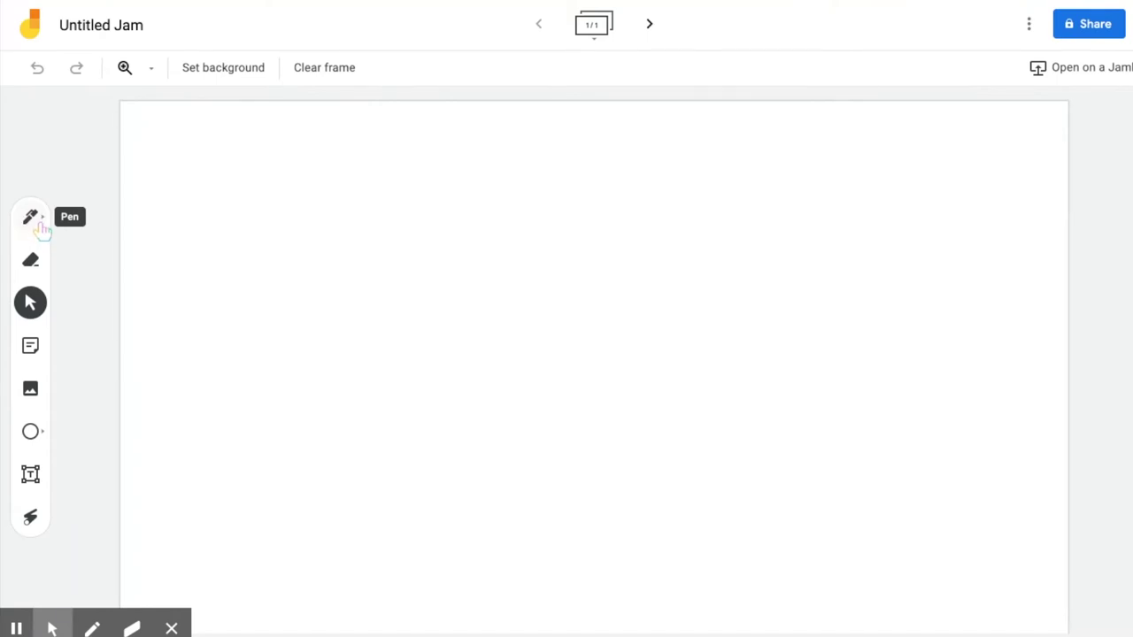
Draw a blue highlighter stroke across the upper part of the blank frame
left_click(41, 229)
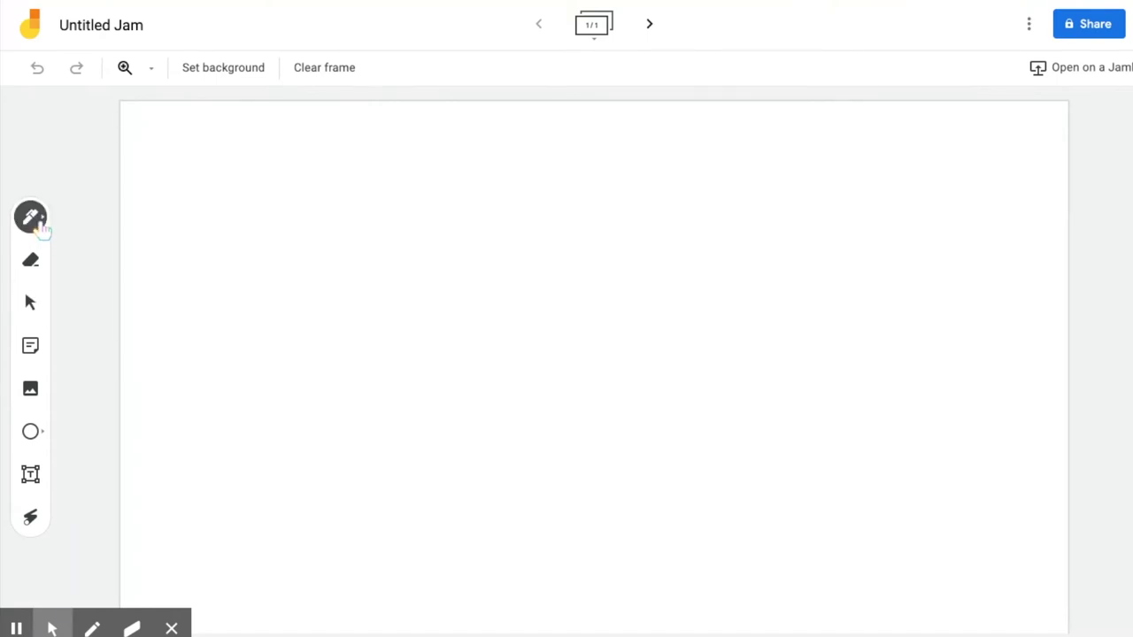
left_click(41, 228)
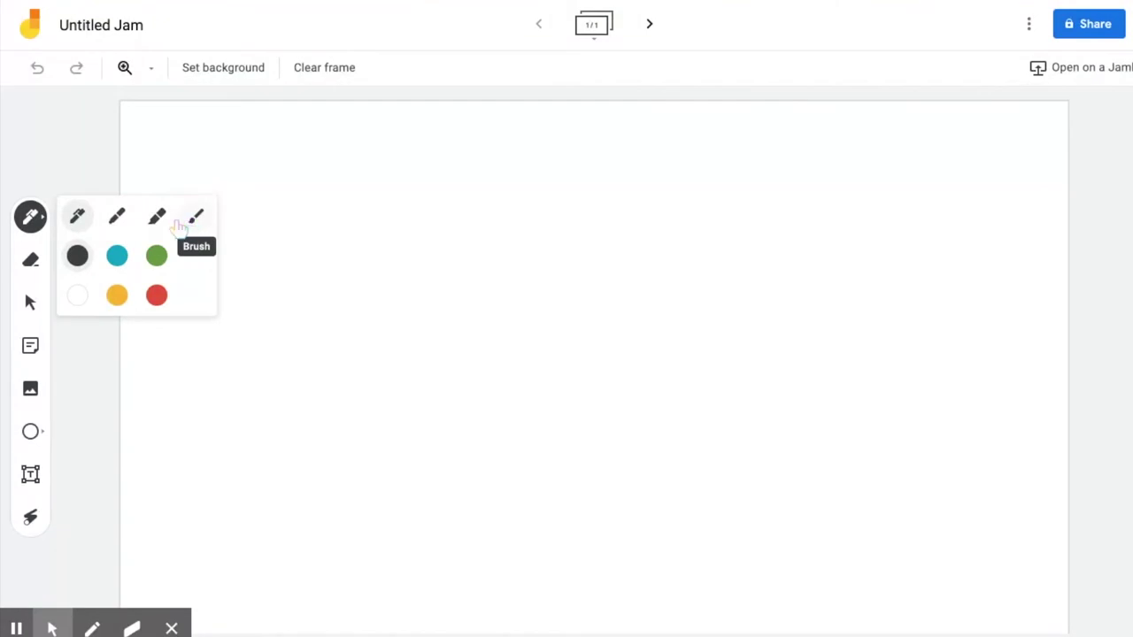
left_click(117, 221)
left_click(155, 223)
left_click(117, 294)
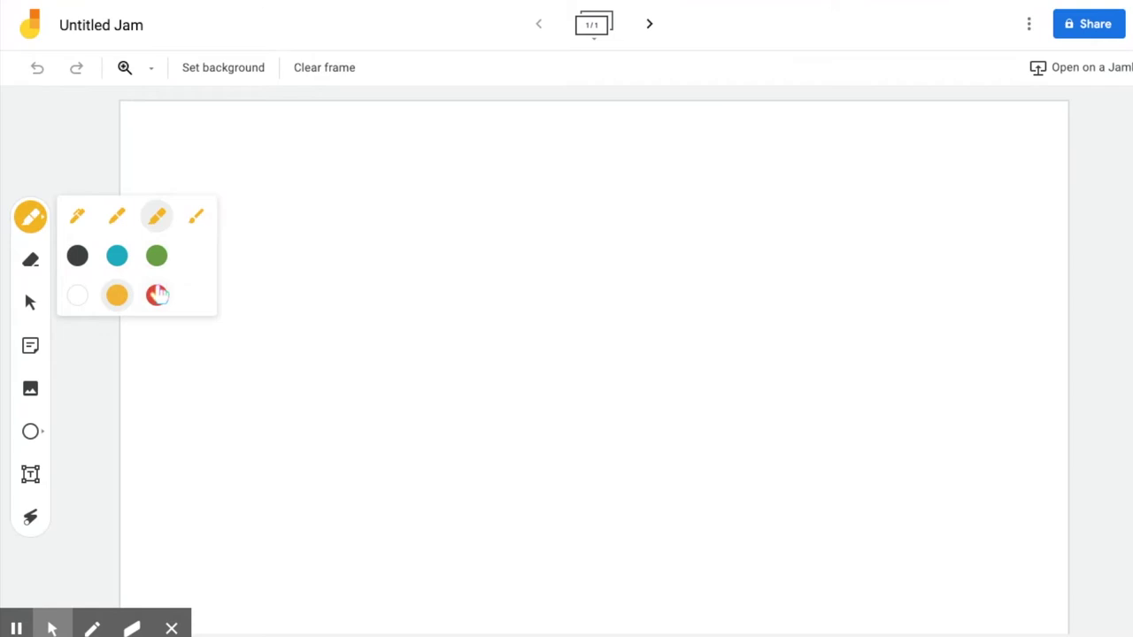
left_click(117, 255)
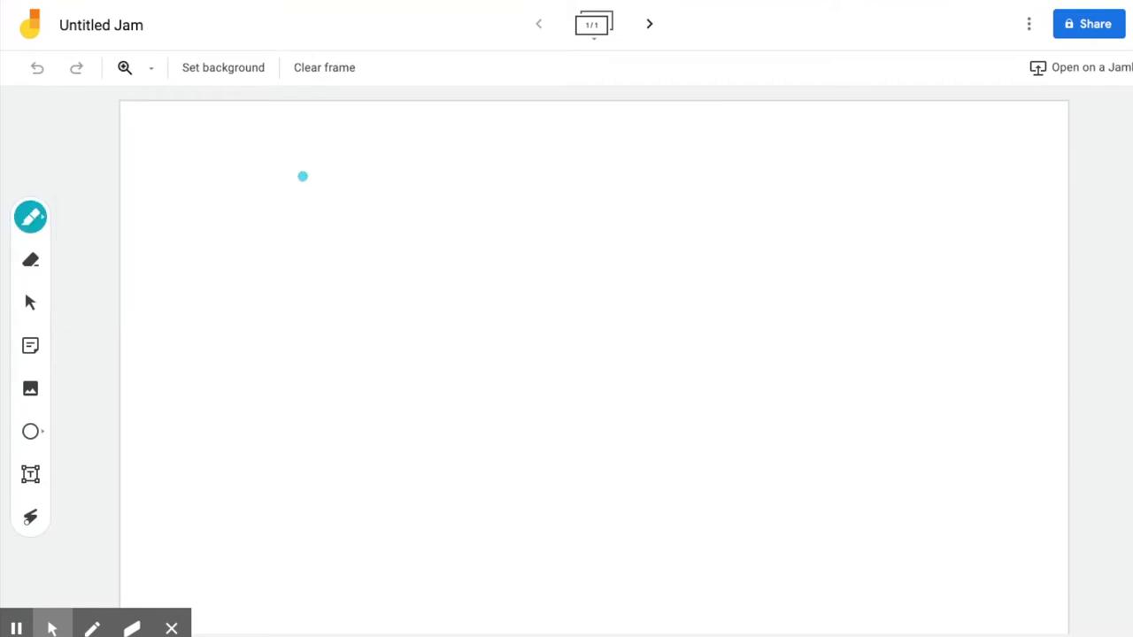
left_click_drag(303, 176, 665, 194)
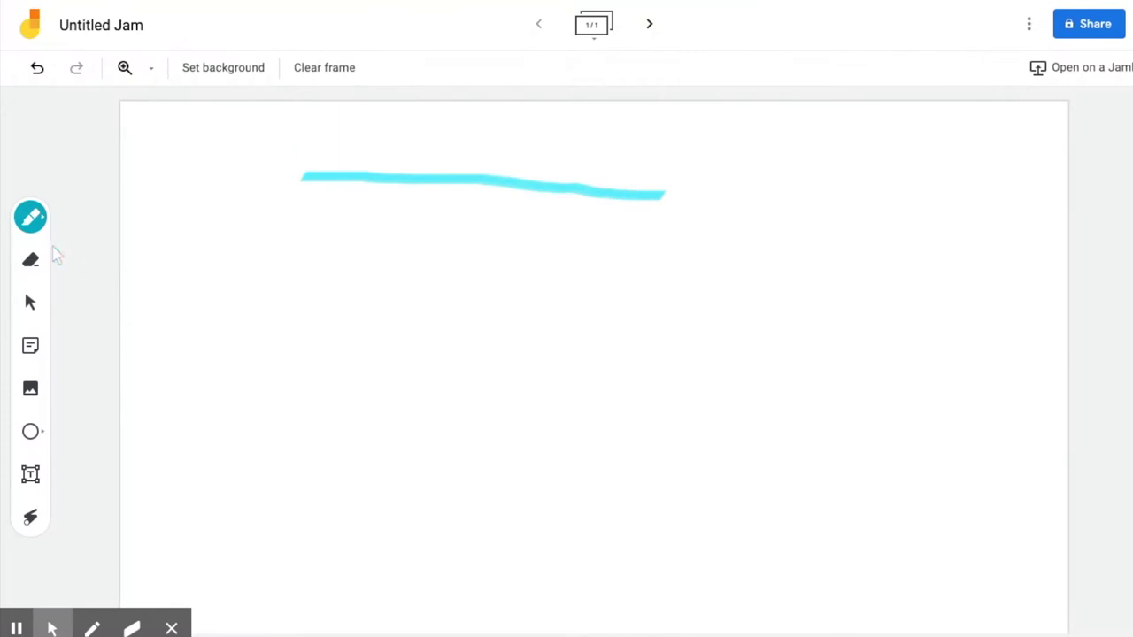
Draw a thin blue line with the Pen tool below the highlighter stroke
left_click(32, 219)
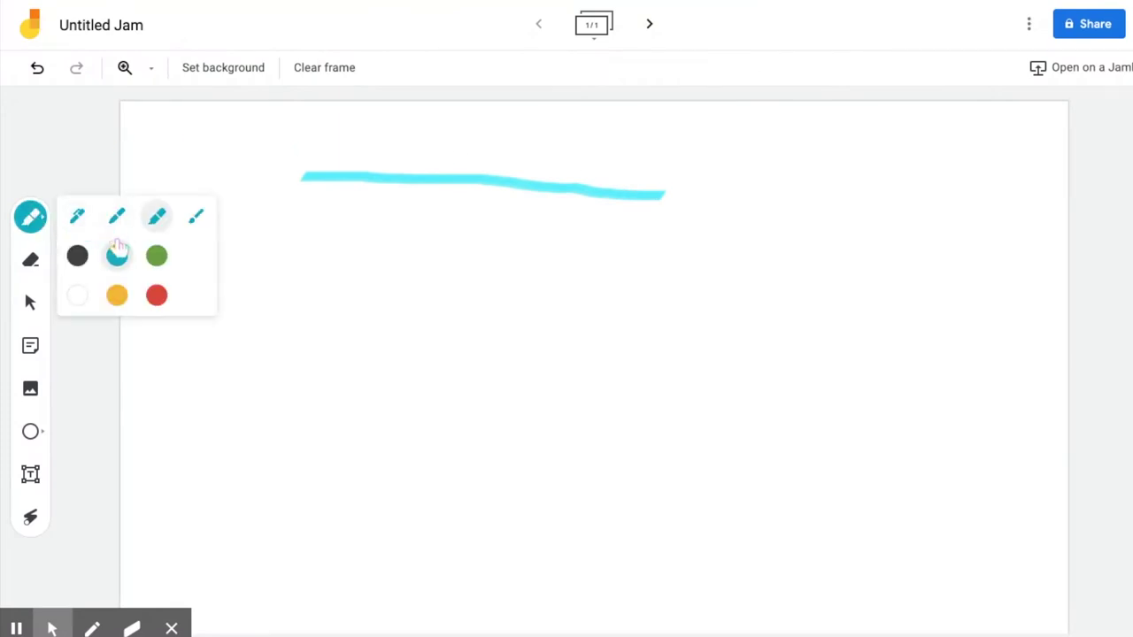
left_click(117, 216)
left_click(77, 216)
left_click_drag(284, 265, 508, 288)
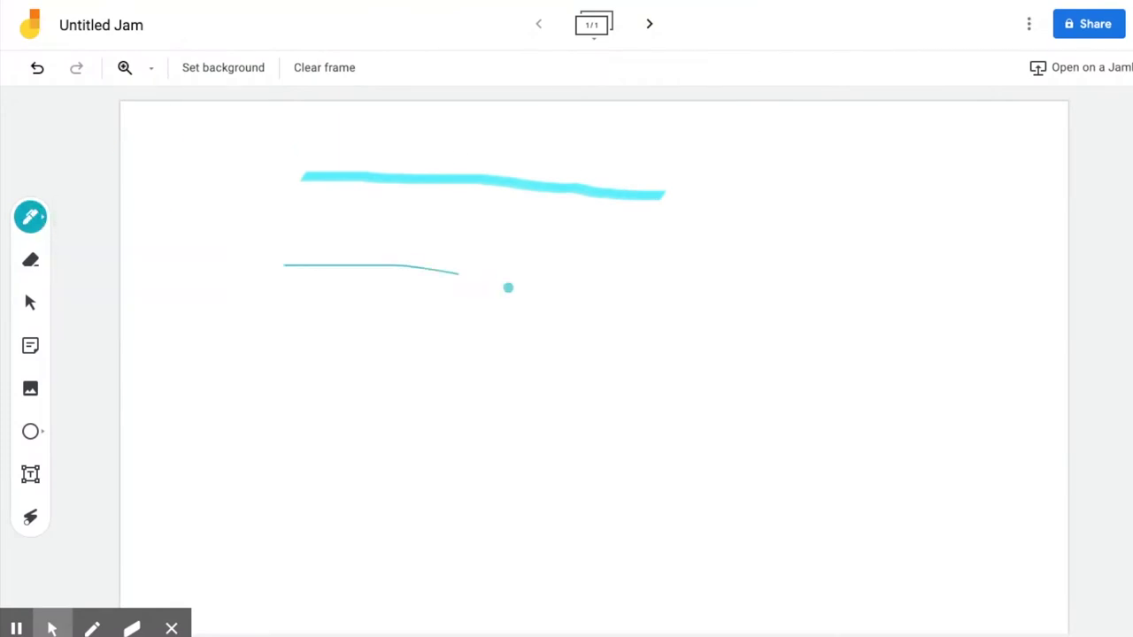
Erase part of the highlighter stroke's start and clear all remaining drawing from the frame
left_click(31, 218)
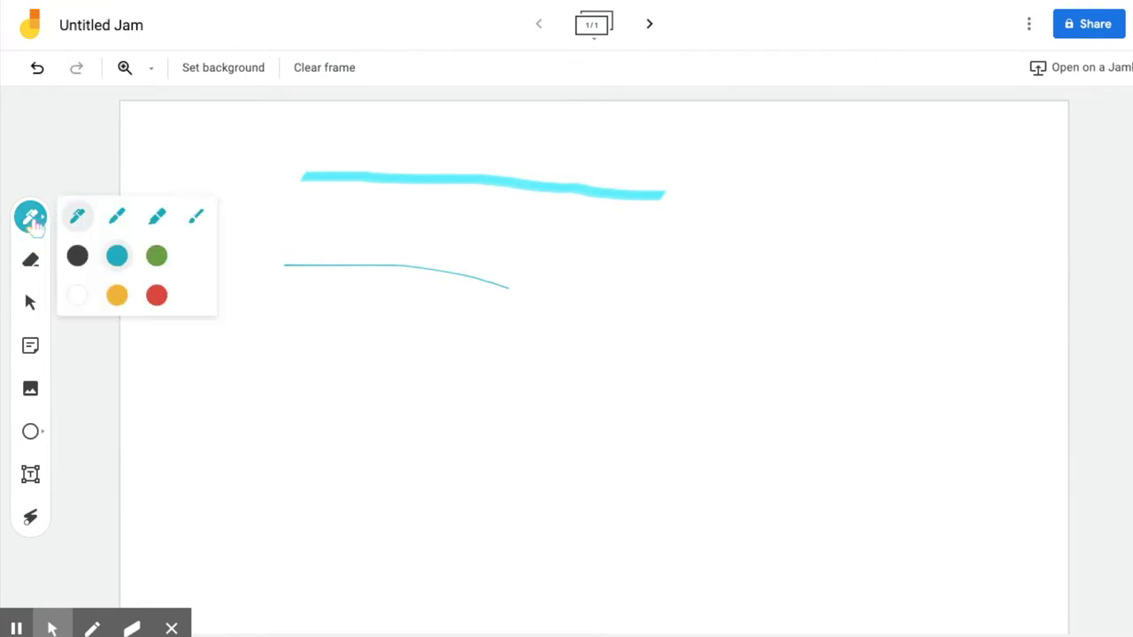
left_click(30, 261)
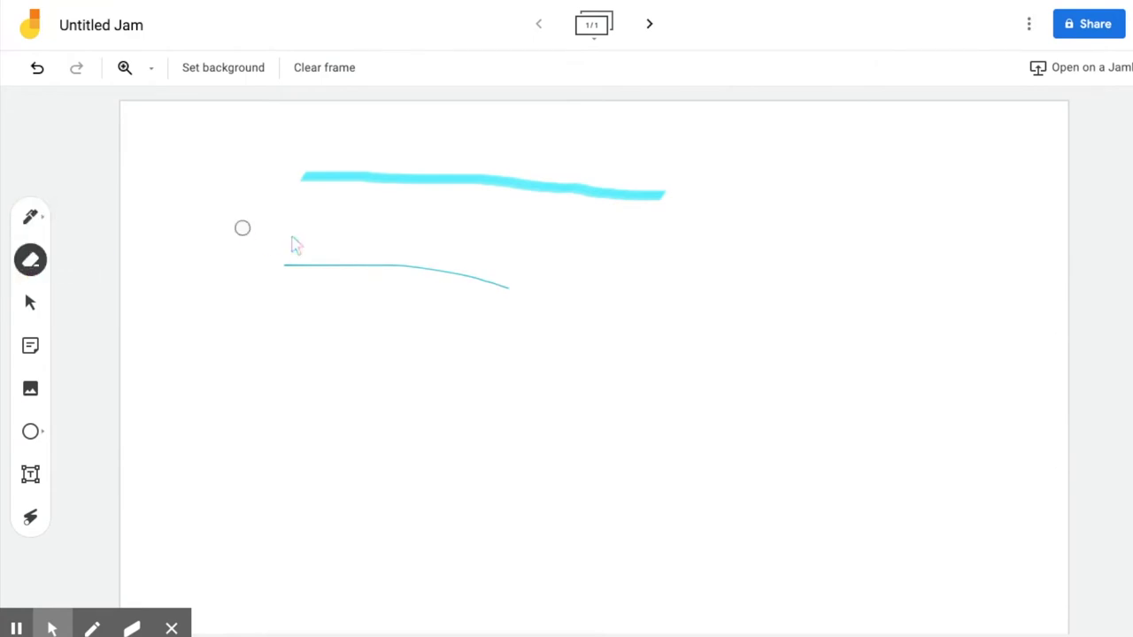
left_click_drag(340, 187, 301, 179)
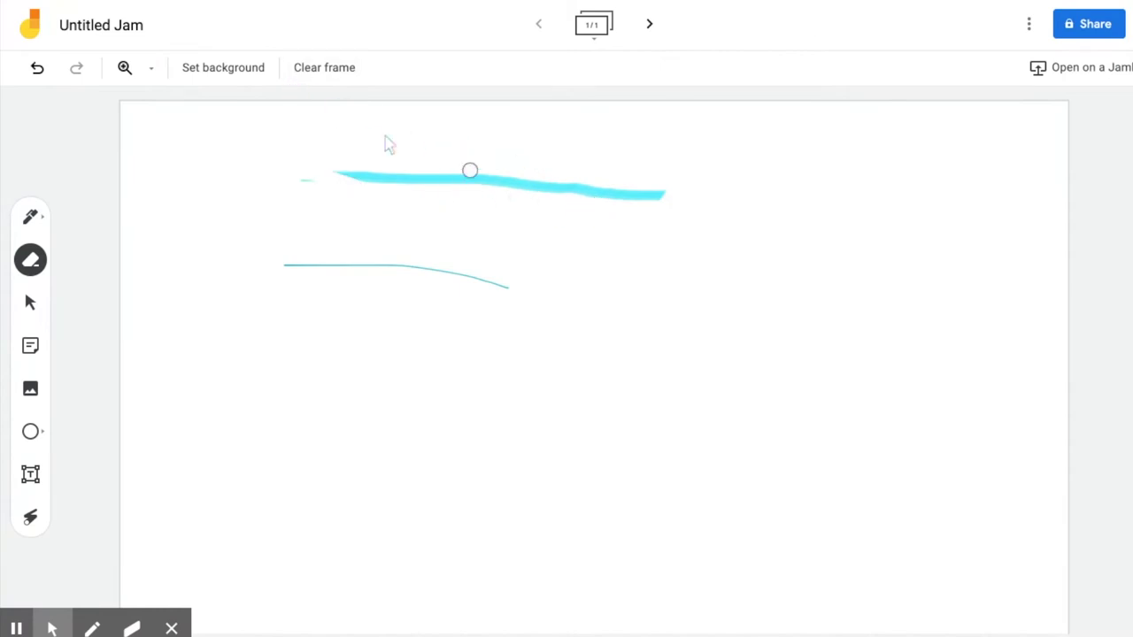
left_click(318, 71)
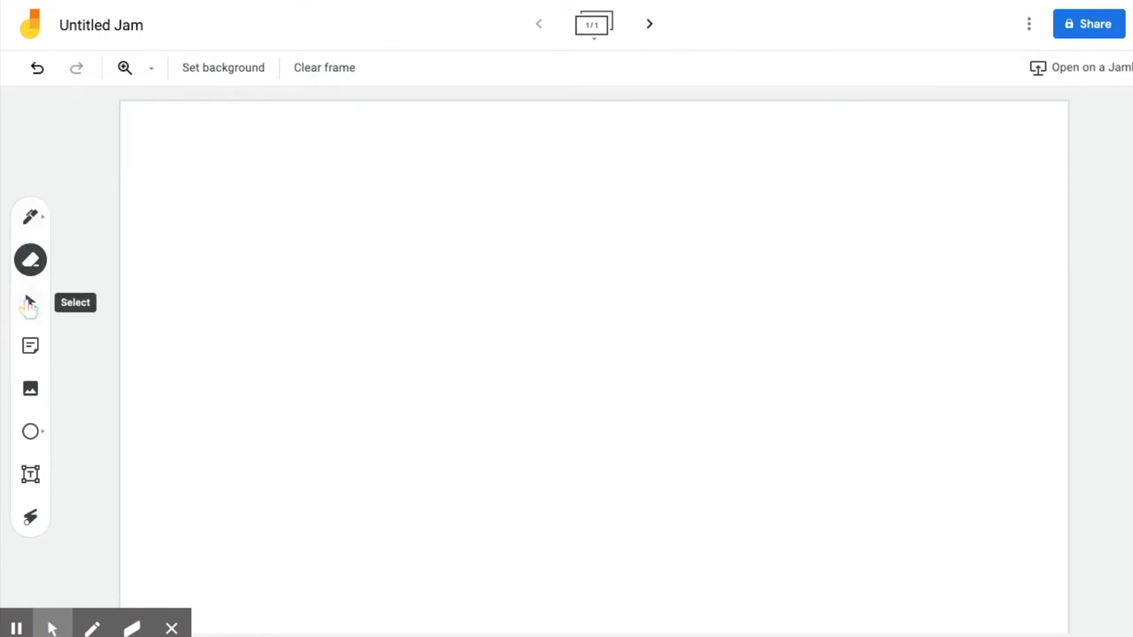
Add a pink sticky note reading "handy tool to use" to the frame
left_click(30, 305)
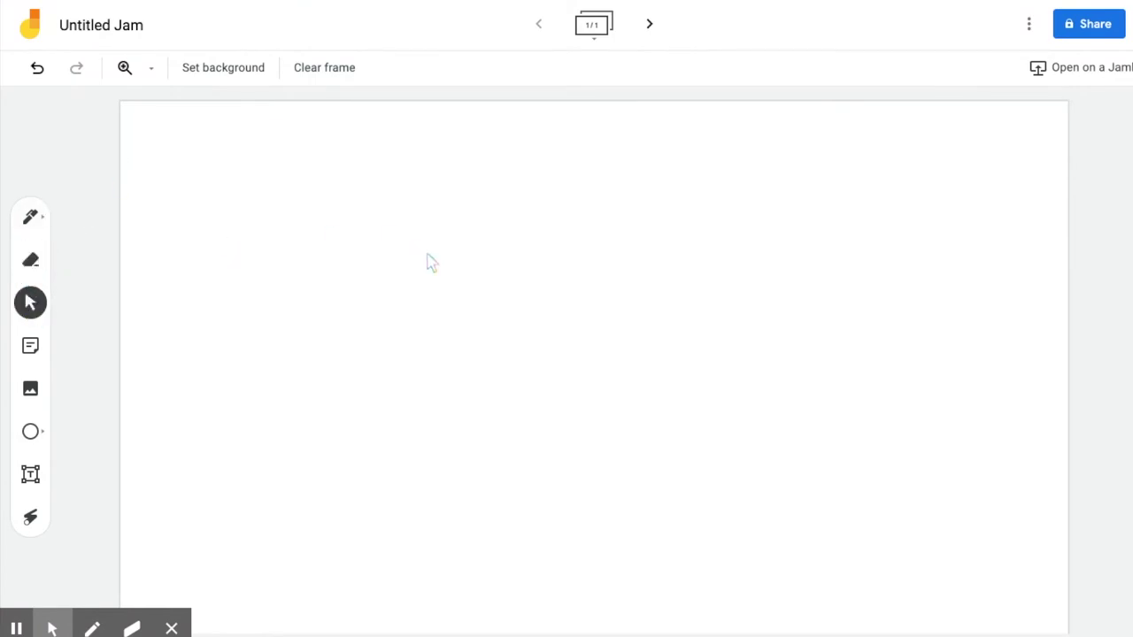
left_click(30, 348)
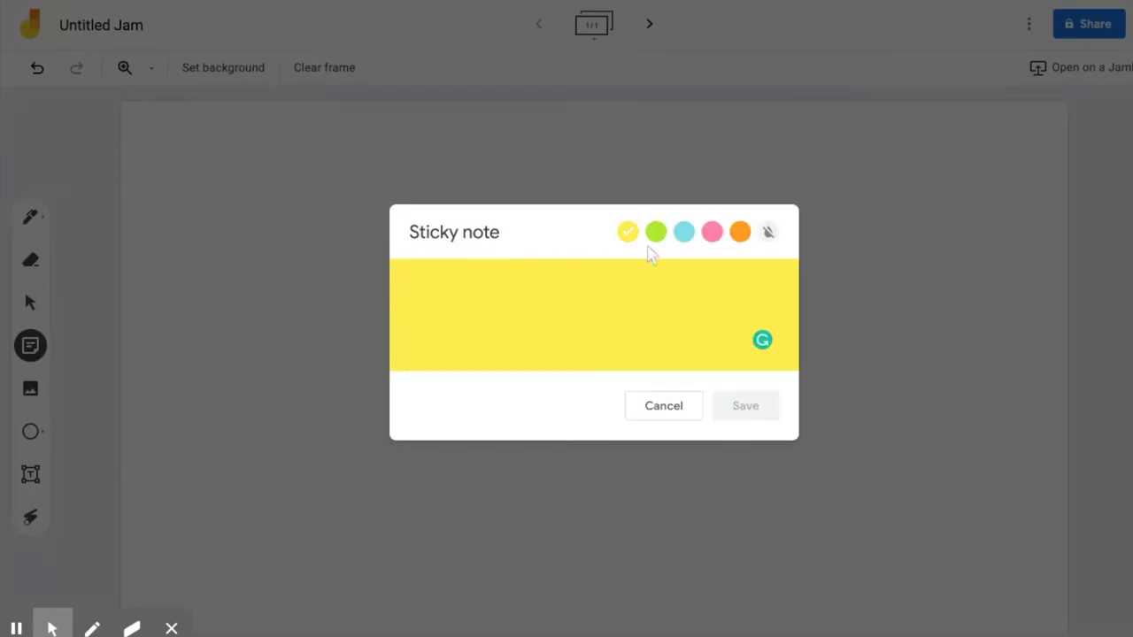
left_click(712, 233)
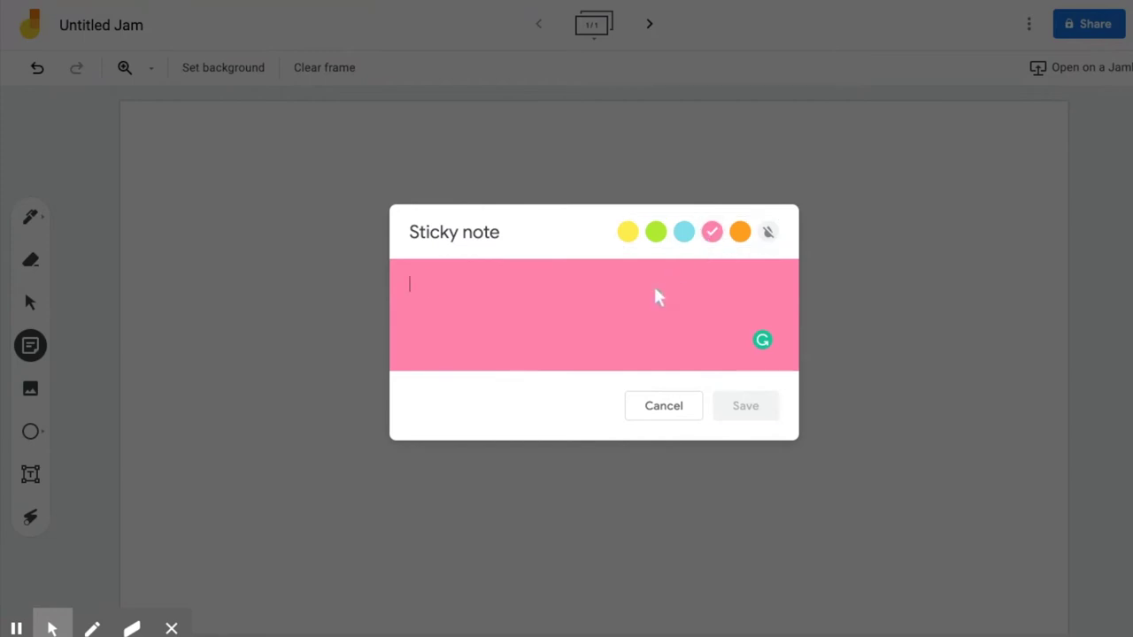
type("hand to tool to use")
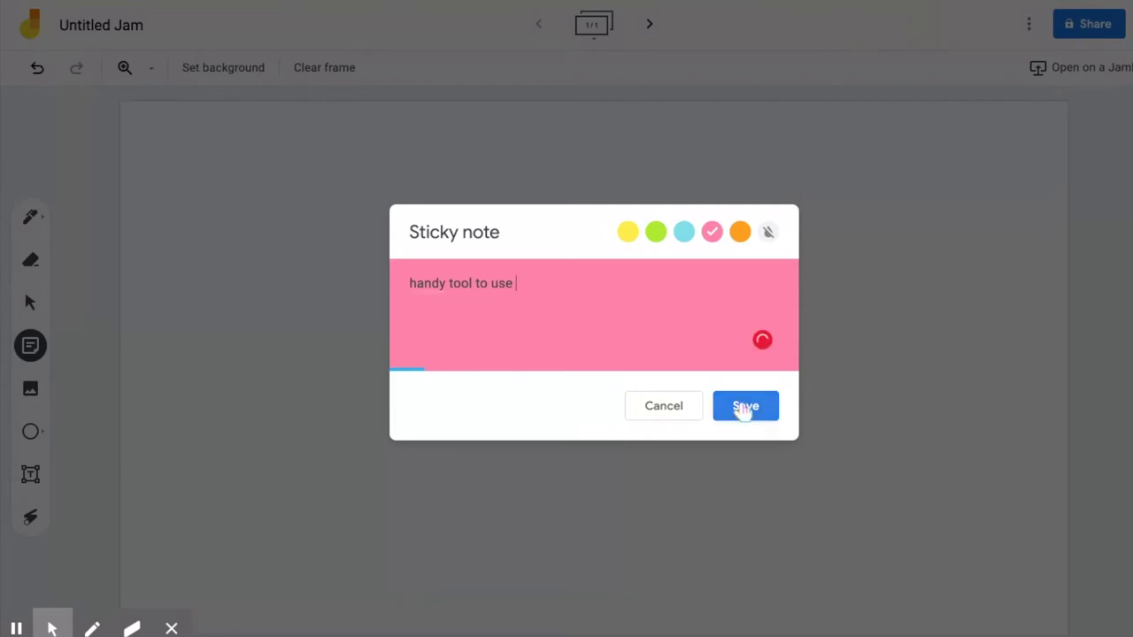
left_click(742, 406)
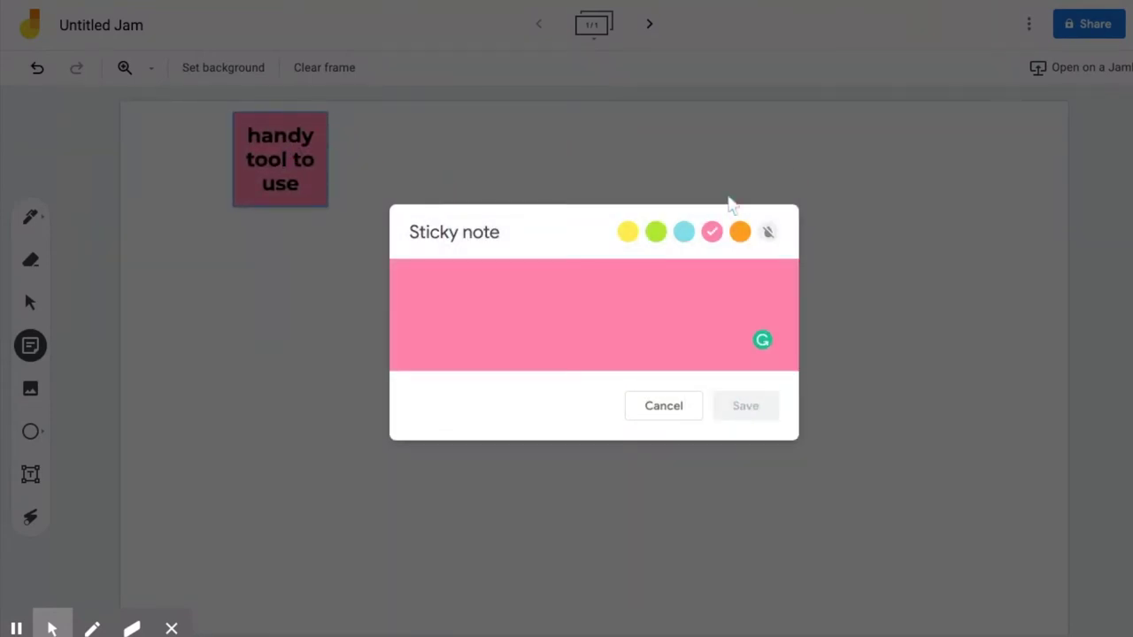
Dismiss the next blank sticky note and reposition the pink note just right of the frame's centre
left_click(684, 232)
left_click(661, 403)
left_click_drag(257, 174, 1026, 478)
double_click(600, 276)
left_click(694, 407)
left_click_drag(897, 517, 727, 343)
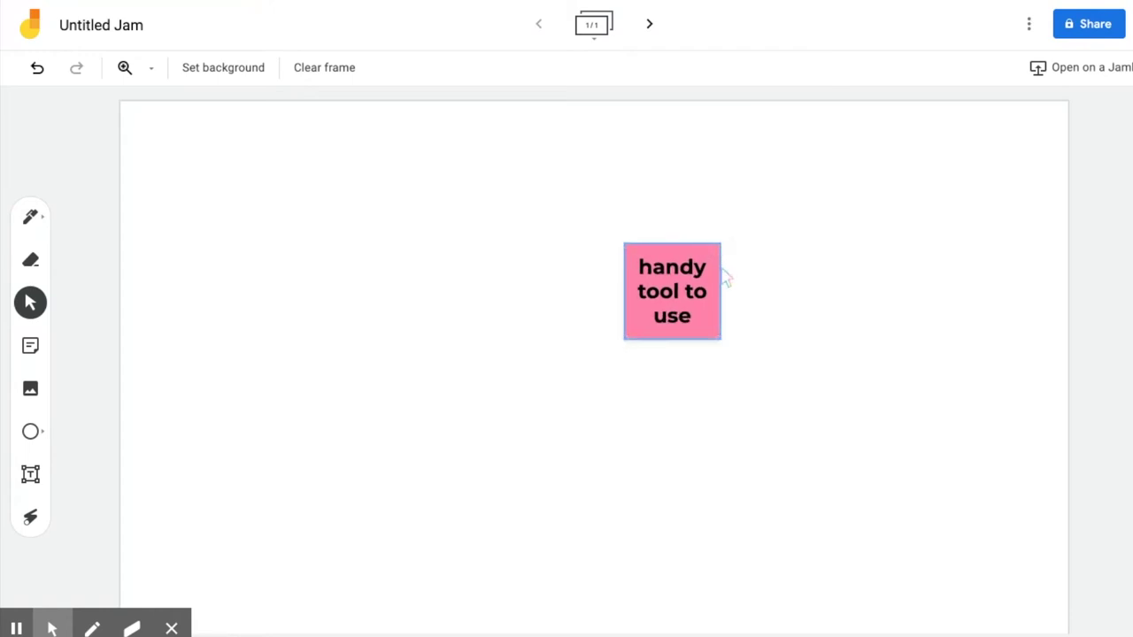
Open the pink sticky note for editing and close it without changes
left_click(713, 252)
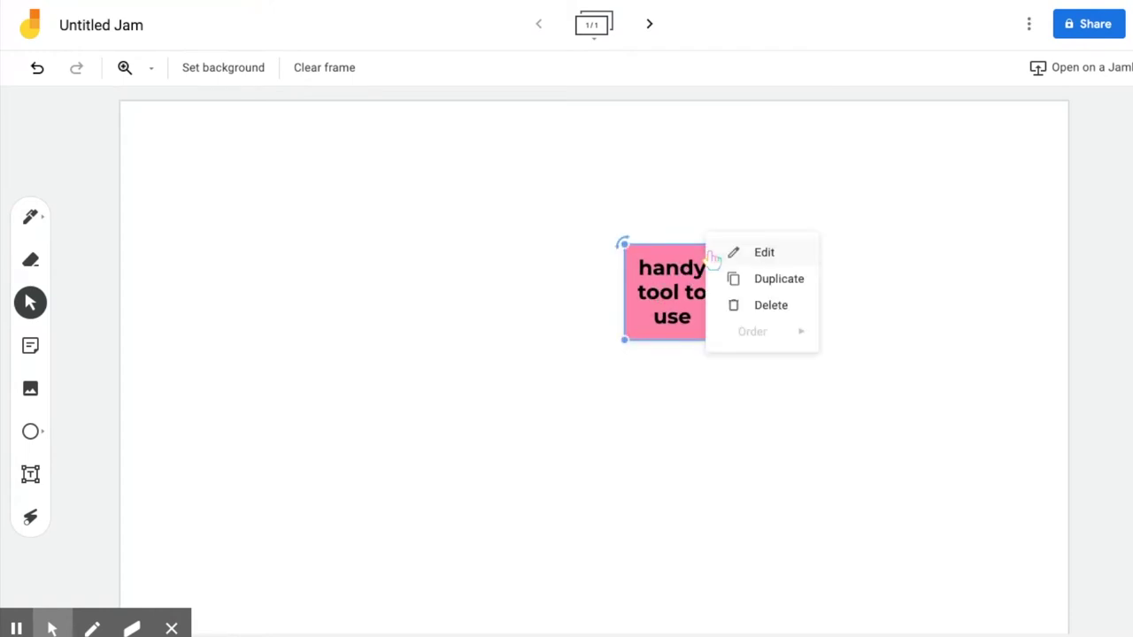
left_click(735, 253)
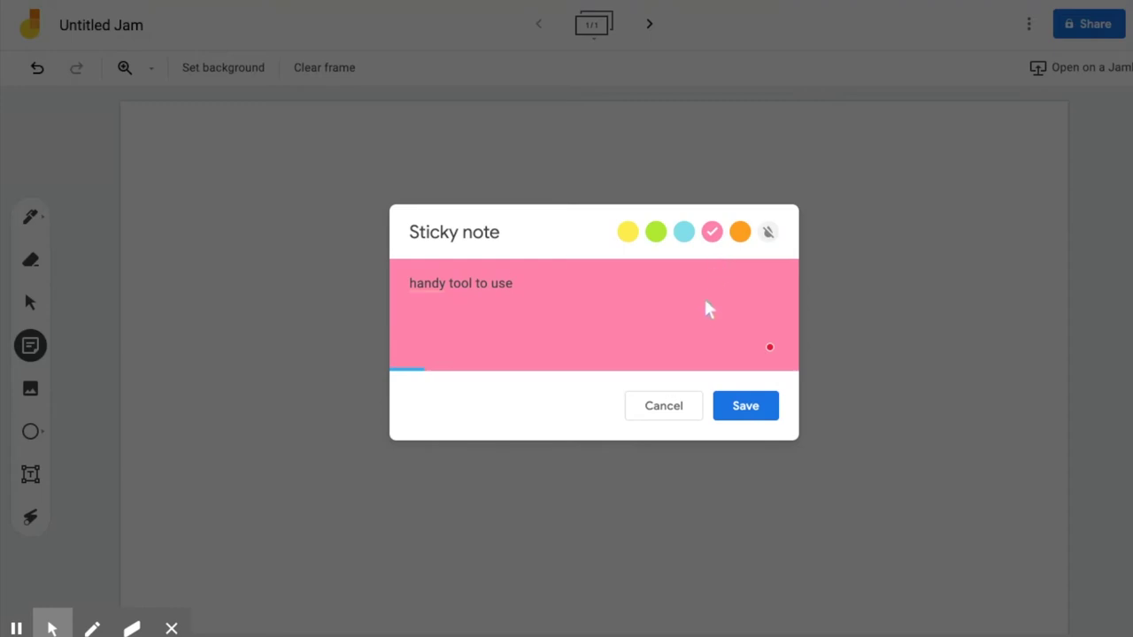
key("Escape")
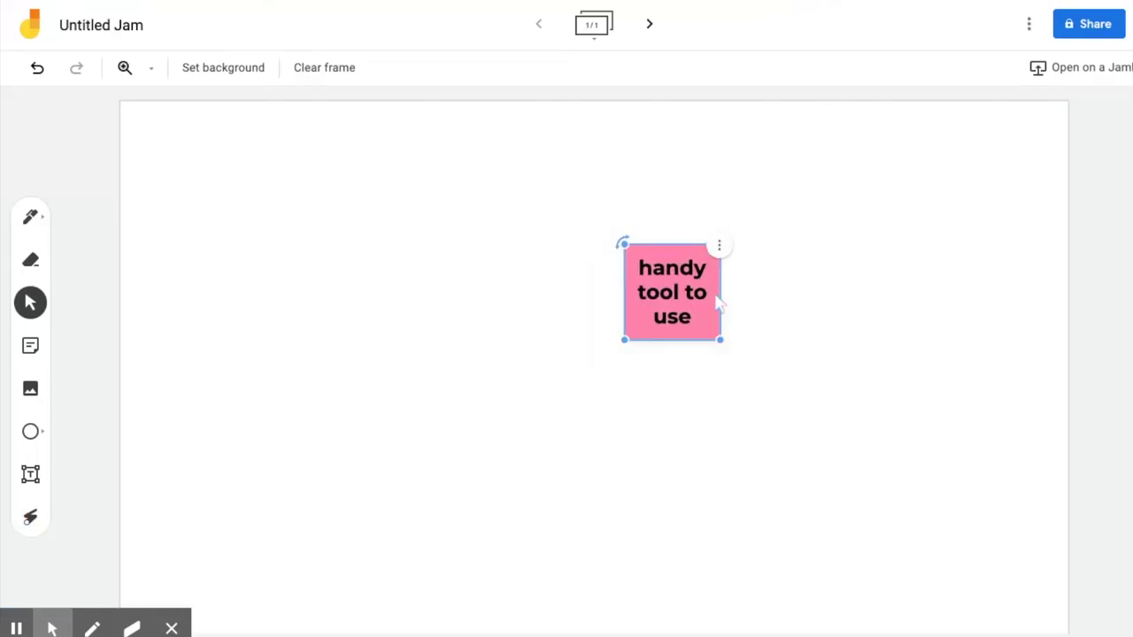
Duplicate the pink sticky note, placing the copy below and right of the original, and delete the copy
left_click(720, 245)
left_click(735, 278)
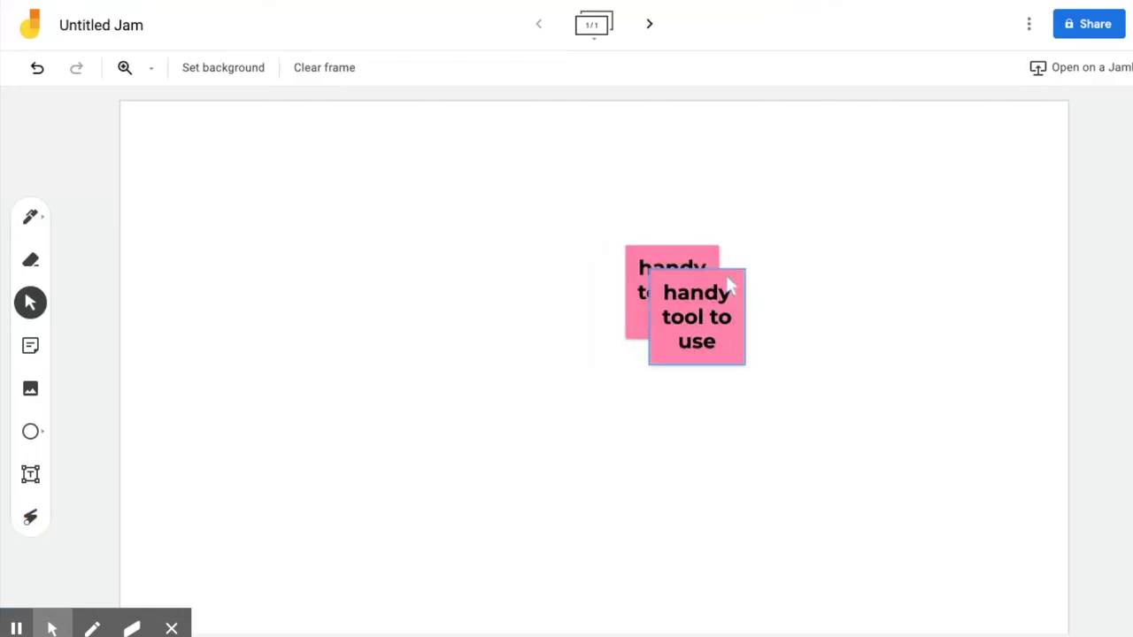
left_click_drag(726, 301, 789, 405)
left_click(816, 358)
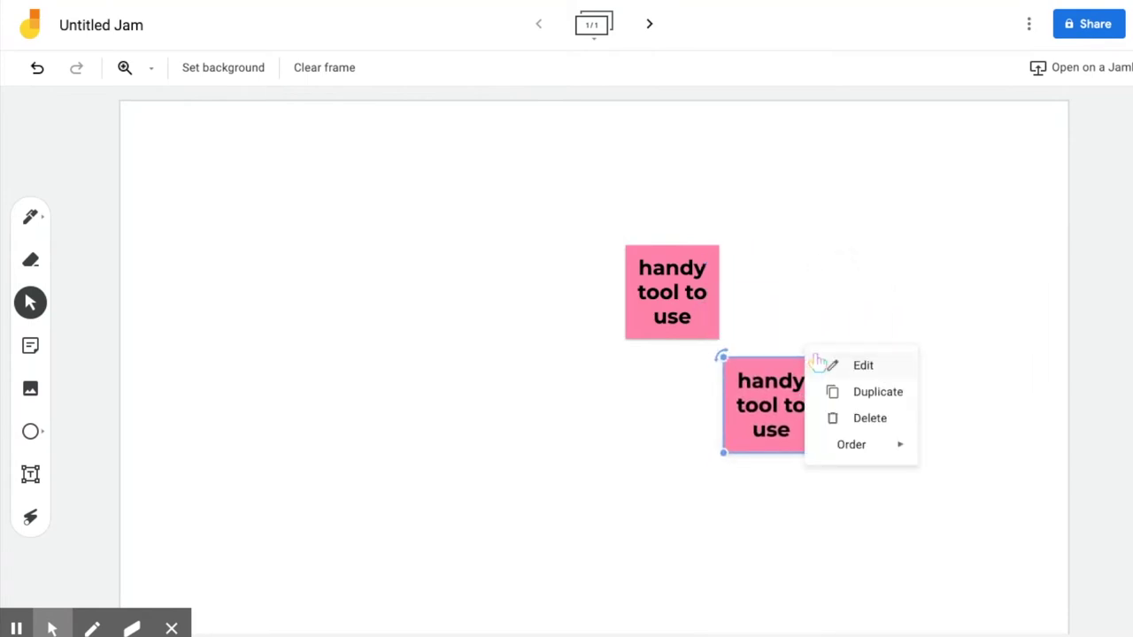
left_click(836, 419)
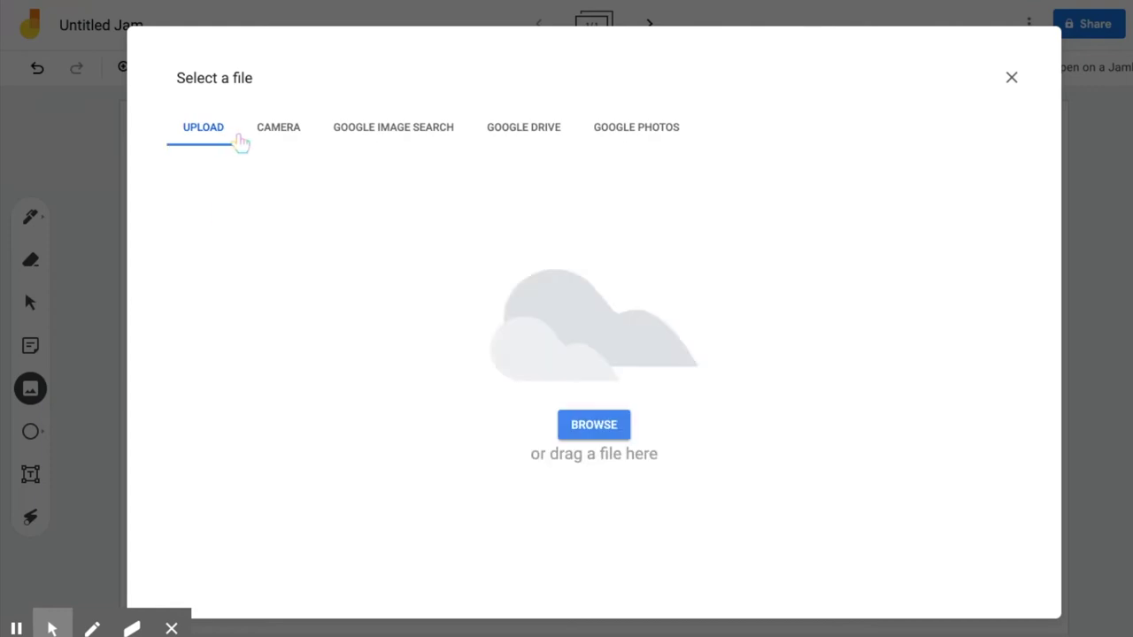
Examine the camera and upload sources available for adding an image to the frame
left_click(294, 125)
left_click(353, 63)
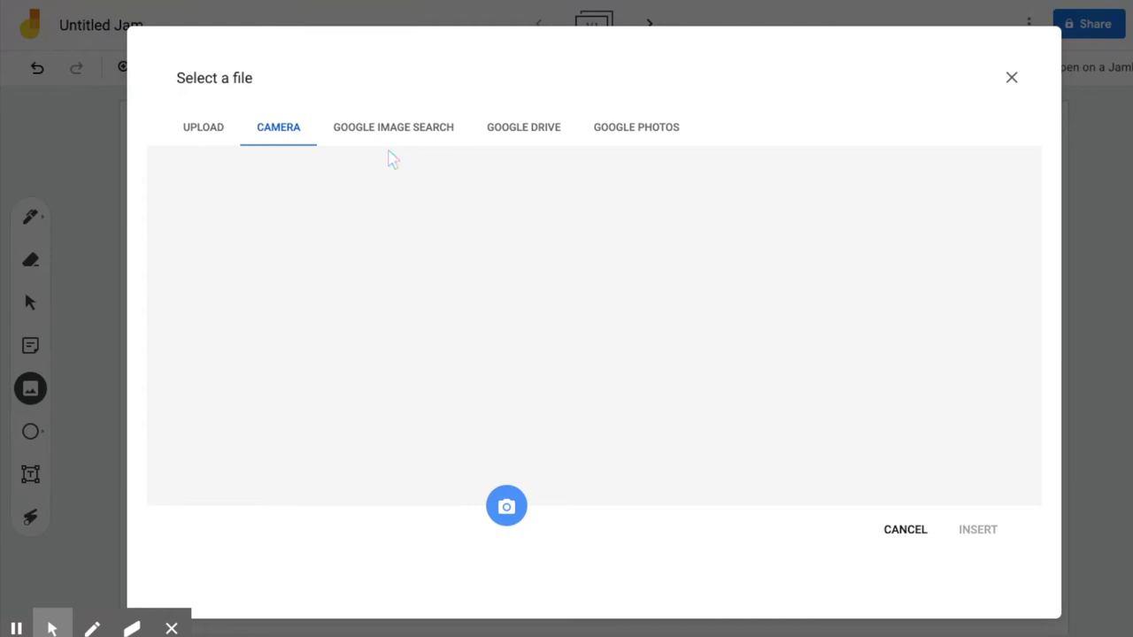
left_click(390, 140)
left_click(195, 133)
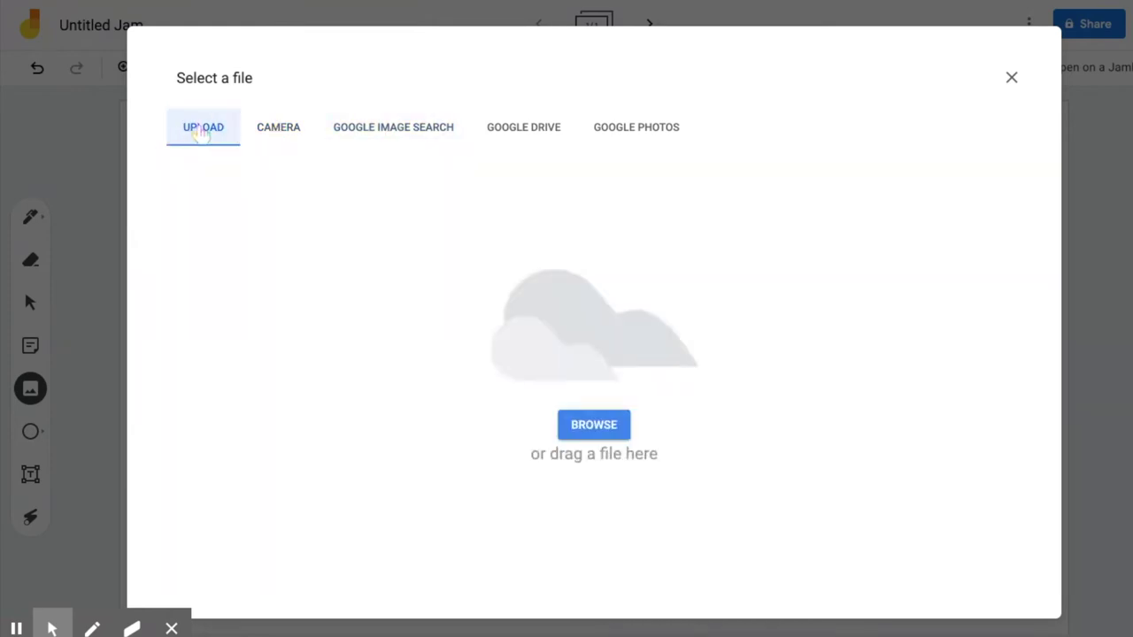
Search Google Images for "dogs" and insert the picture of the golden dog with a puppy, adjusting its placement on the frame
left_click(352, 148)
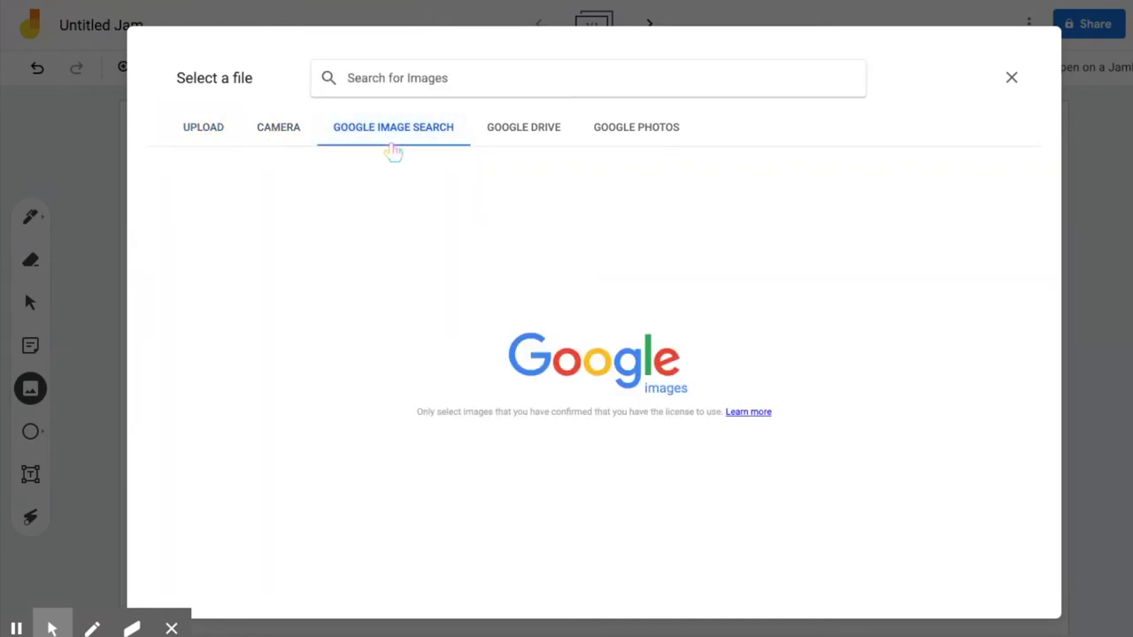
type("dogs")
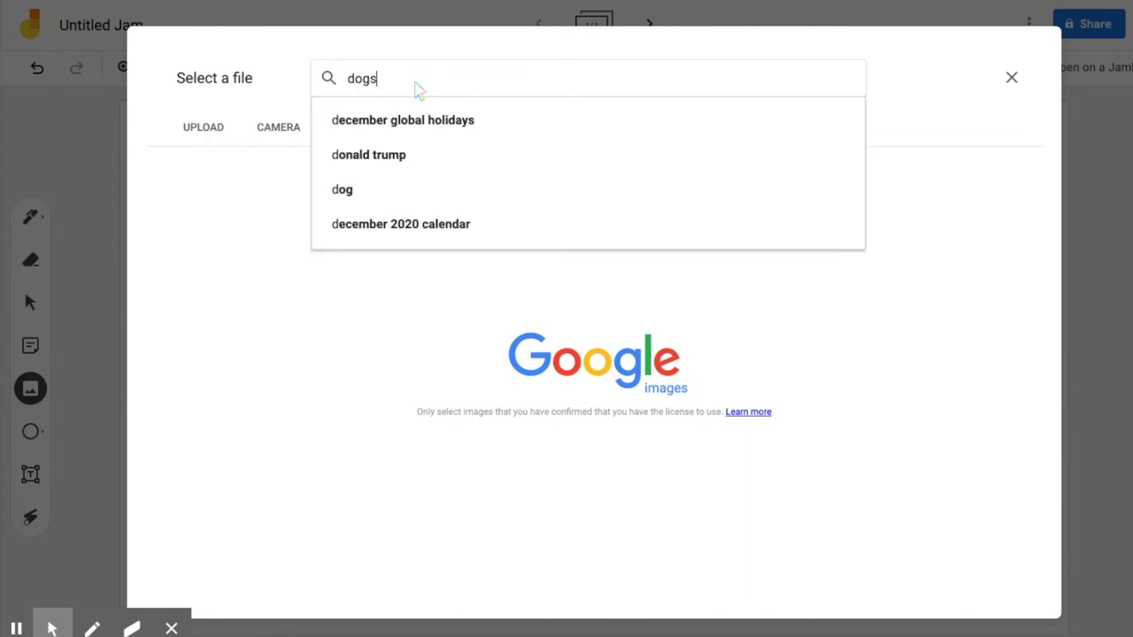
key("Return")
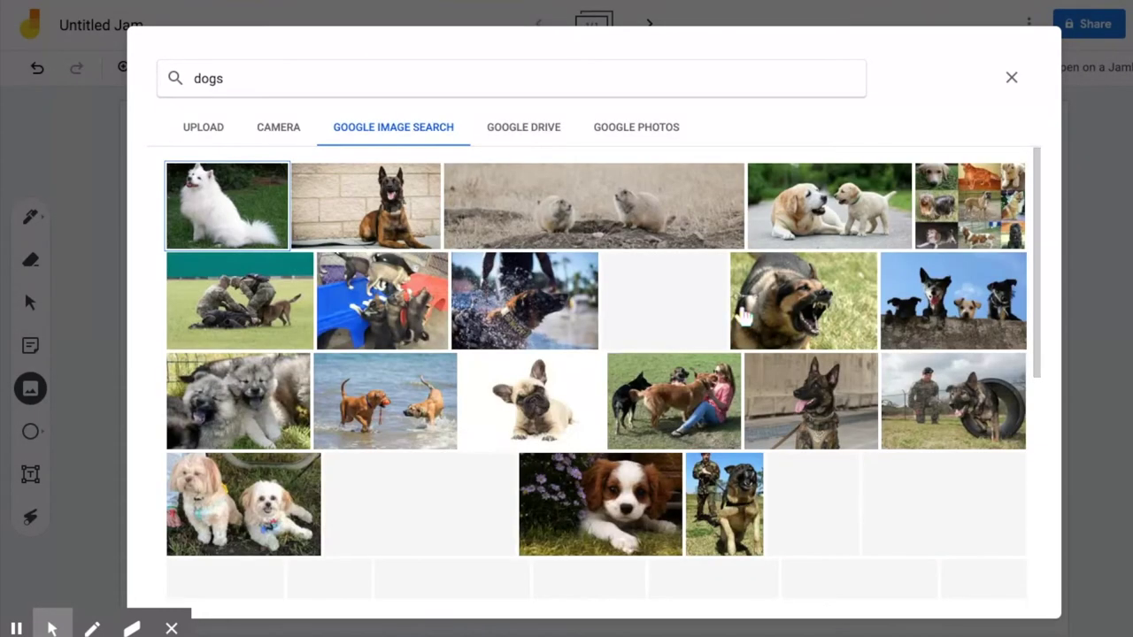
left_click(846, 234)
left_click(978, 577)
left_click_drag(663, 354, 332, 210)
Examine Google Drive and Google Photos as image sources, revisit the image search, and close the image dialog without inserting anything
left_click(30, 389)
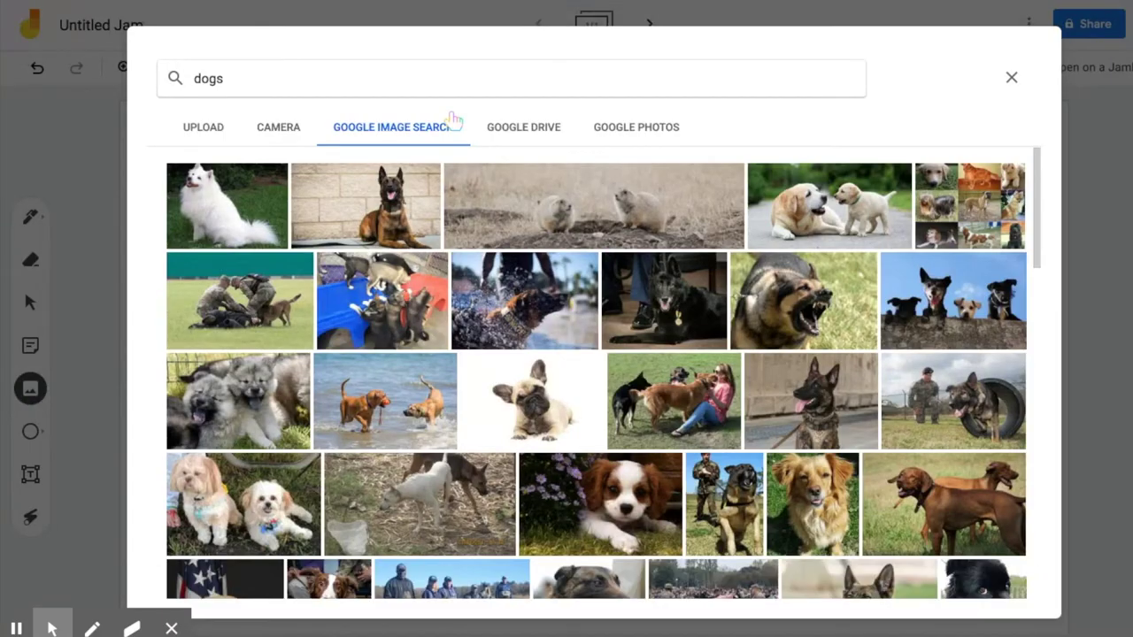
left_click(525, 133)
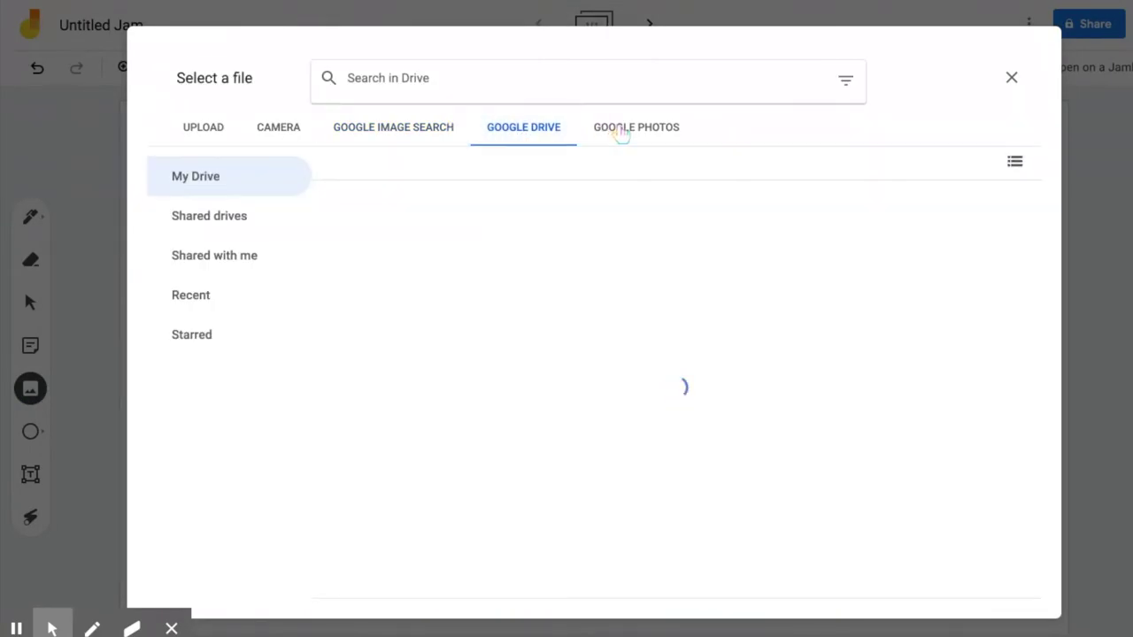
left_click(622, 131)
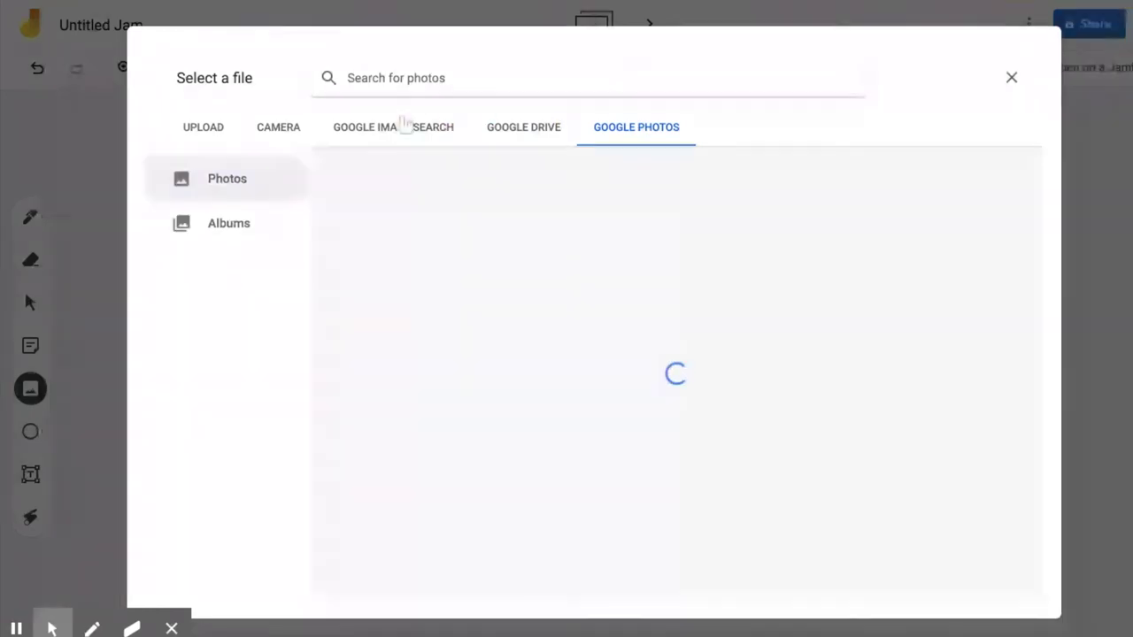
left_click(354, 123)
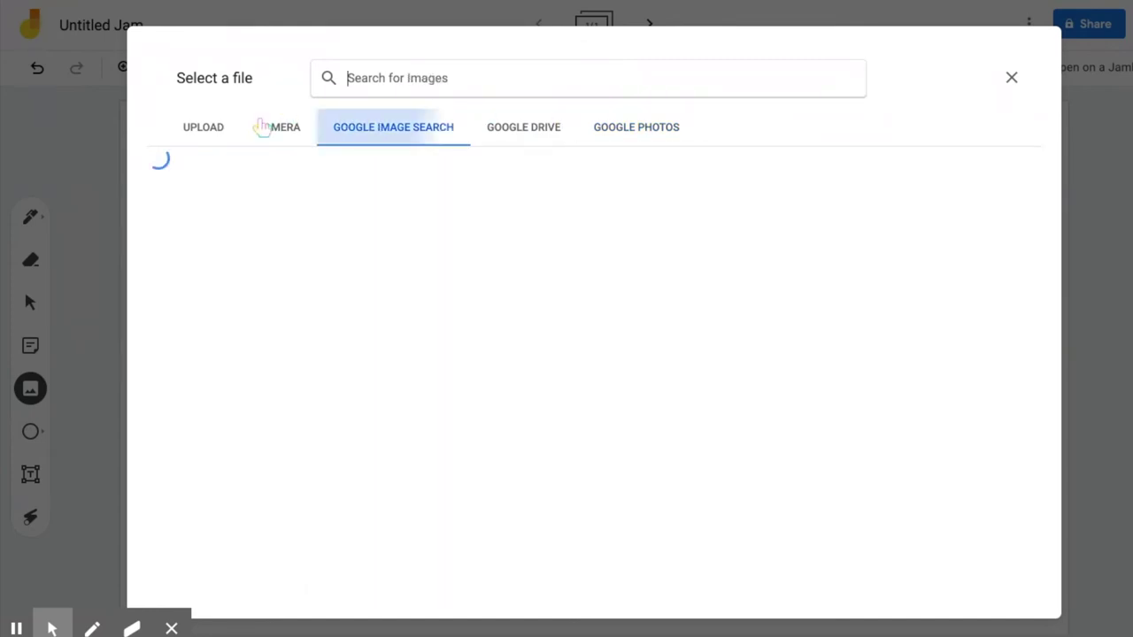
left_click(1012, 79)
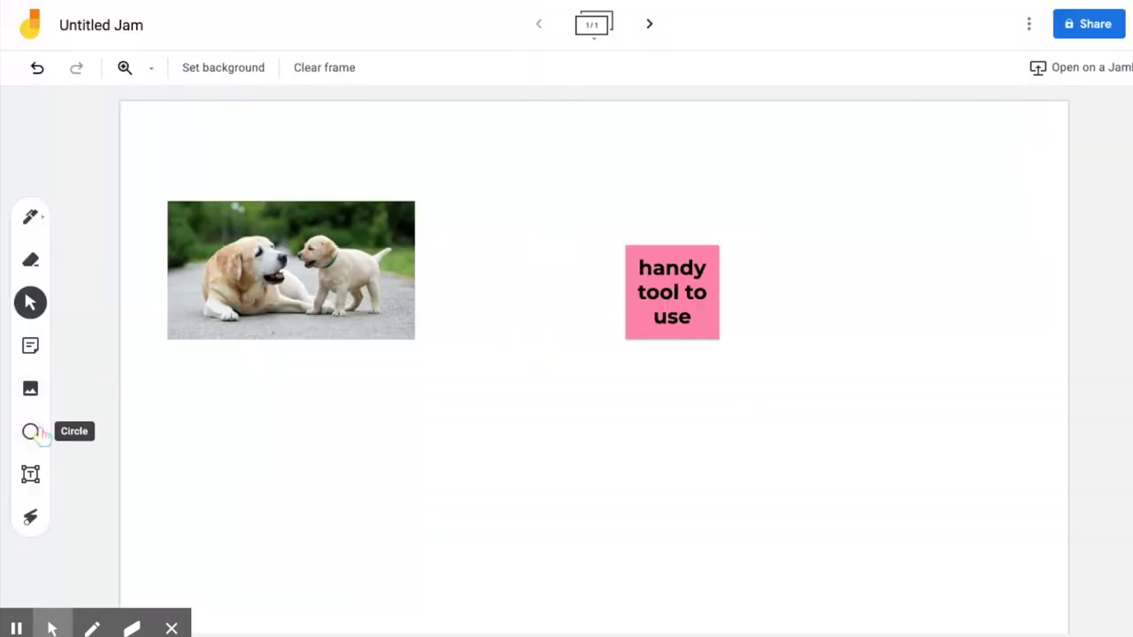
Draw a small right-pointing arrow shape between the dog picture and the pink sticky note
left_click(41, 437)
left_click(43, 435)
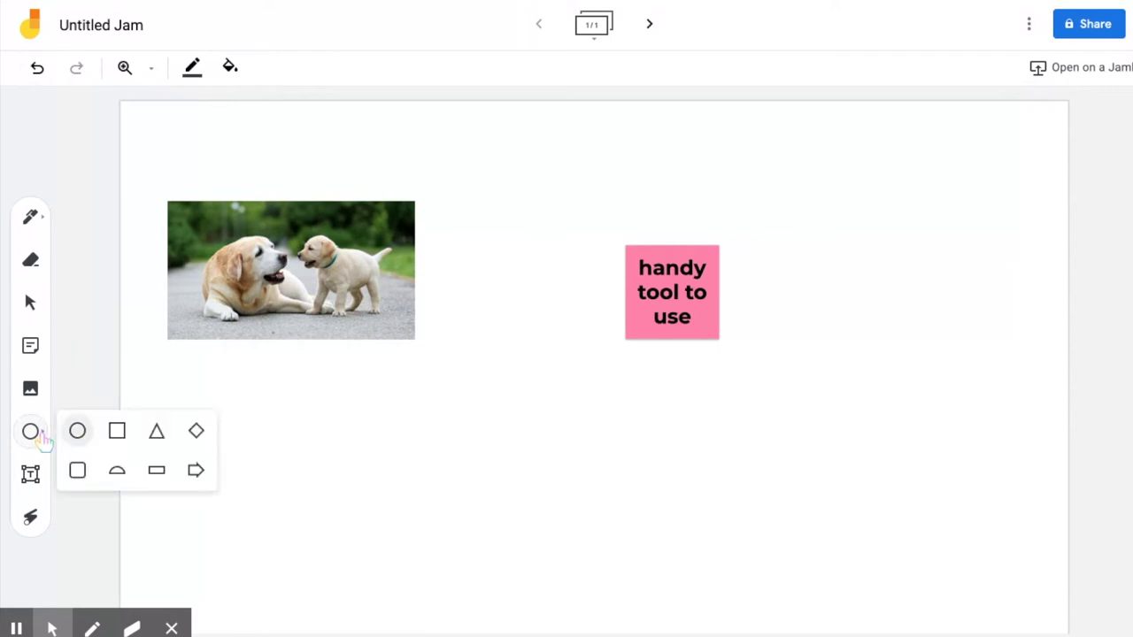
left_click(195, 470)
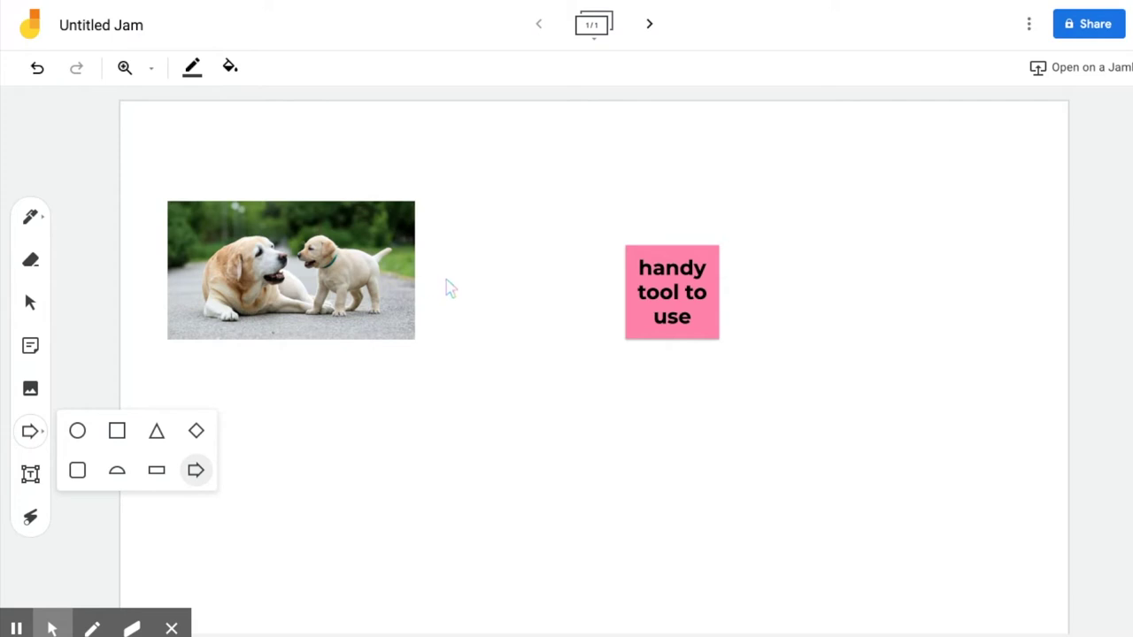
left_click_drag(440, 272, 529, 307)
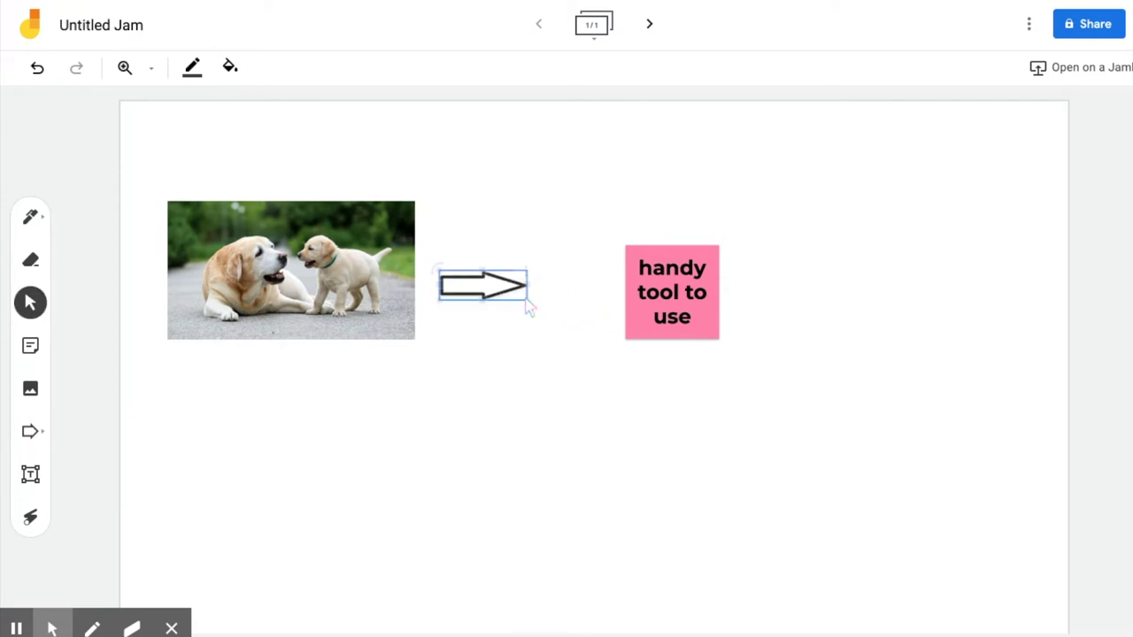
Give the arrow a white outline and a light blue fill
left_click(192, 68)
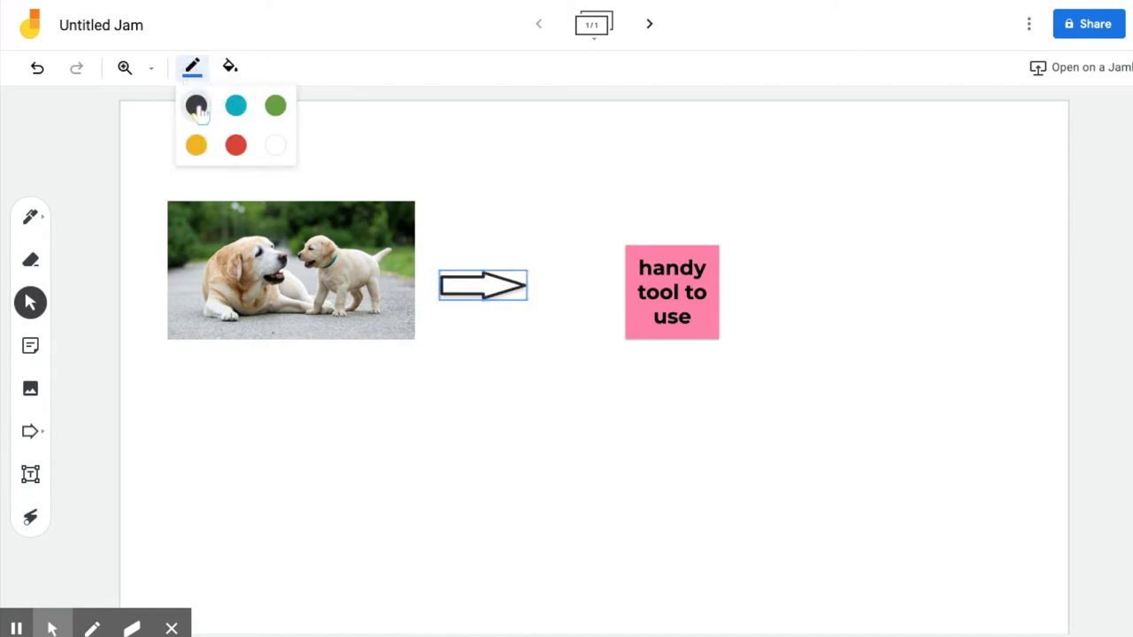
left_click(275, 145)
left_click(231, 75)
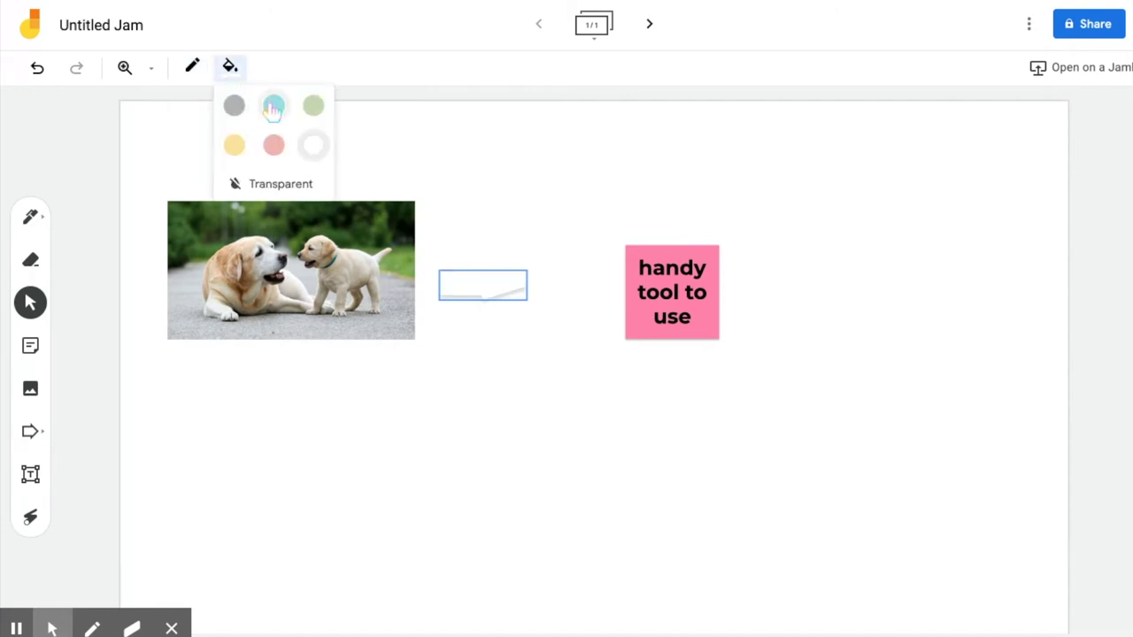
left_click(274, 105)
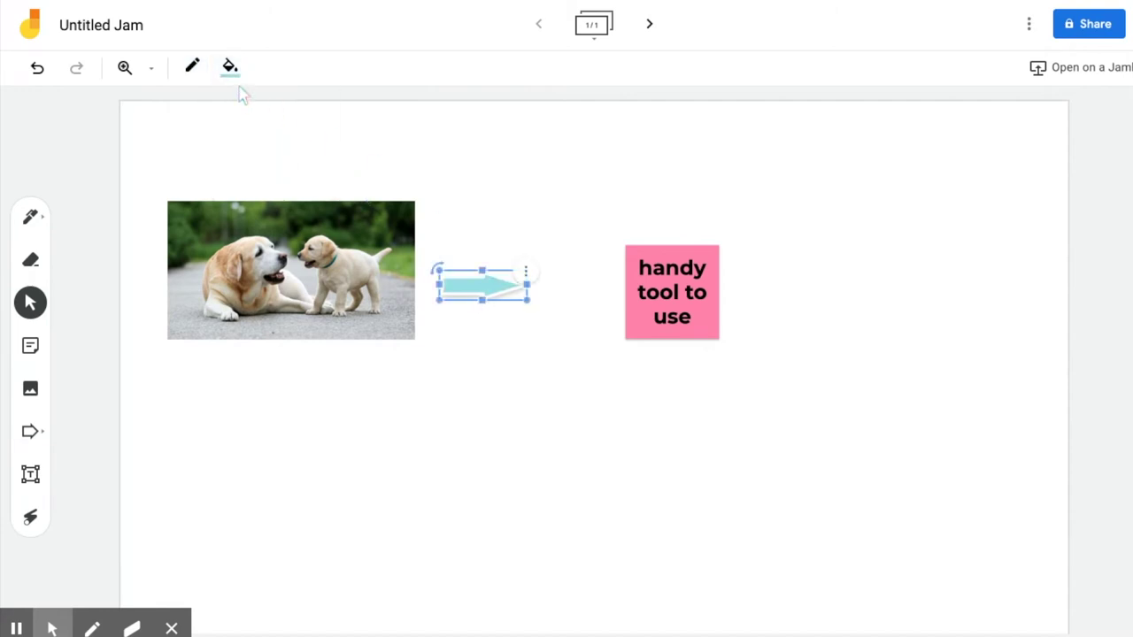
left_click(535, 329)
left_click(498, 290)
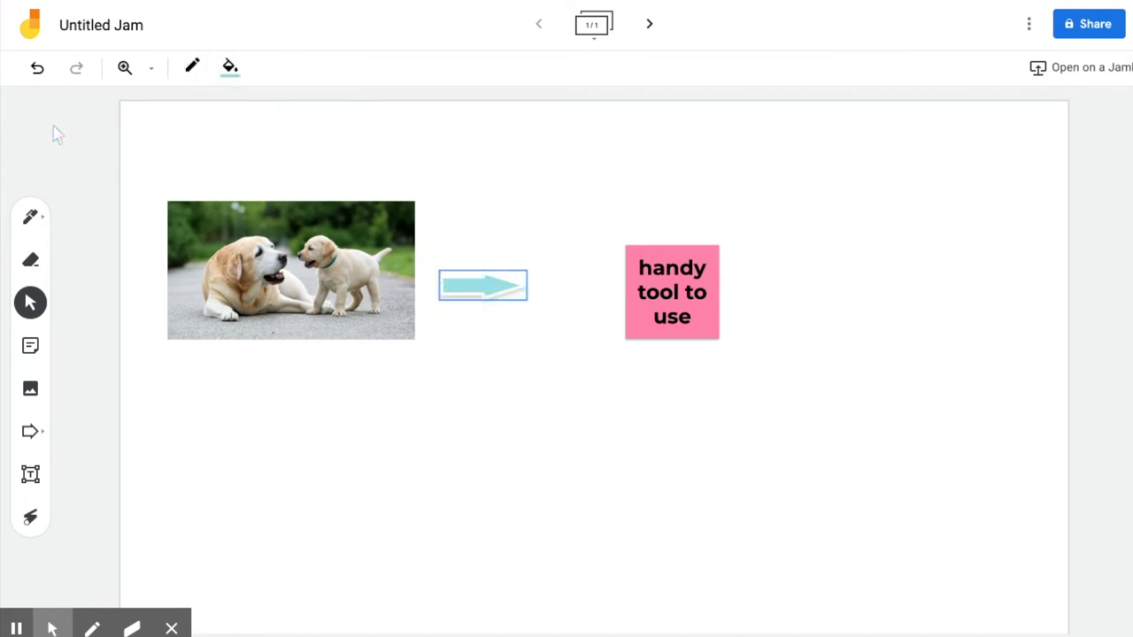
left_click(462, 326)
left_click(478, 285)
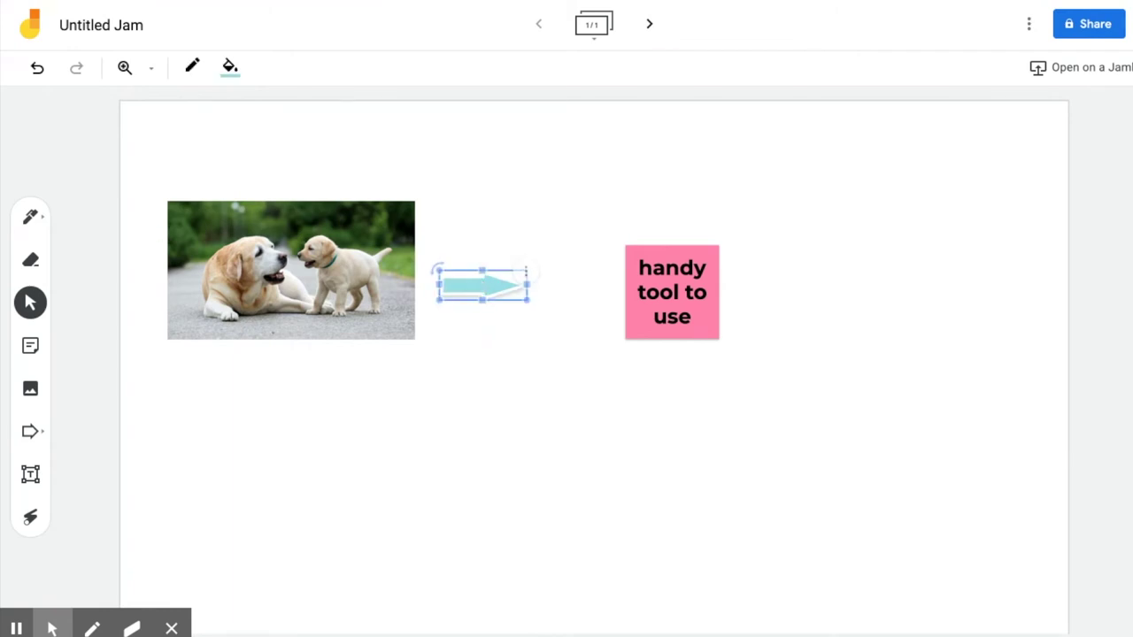
Draw a large oval with the Circle shape below the arrow and the sticky note
left_click(62, 447)
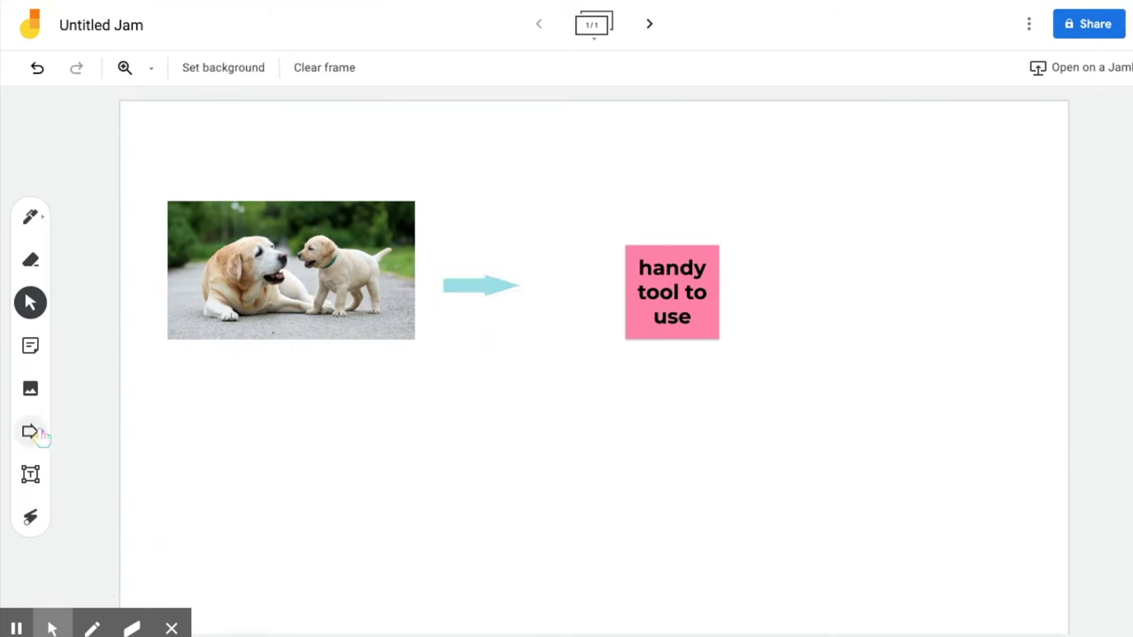
left_click(30, 432)
left_click(77, 431)
left_click_drag(372, 370, 719, 607)
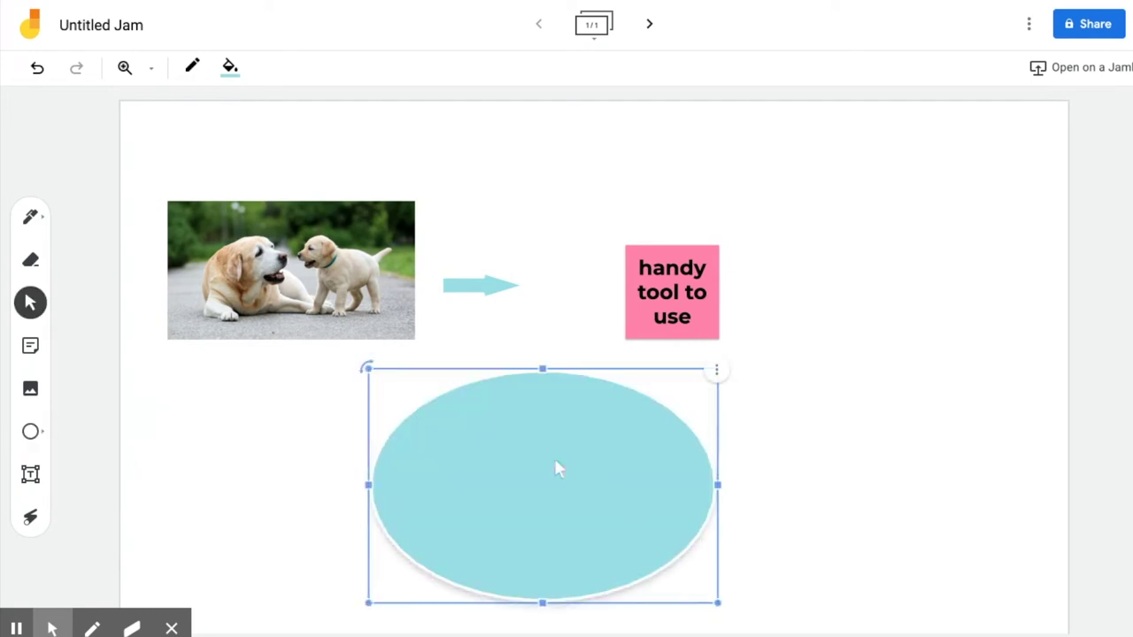
Shrink and stretch the oval into a nearly round circle, and place it below the arrow, slightly overlapping the dog picture
left_click_drag(538, 463, 410, 435)
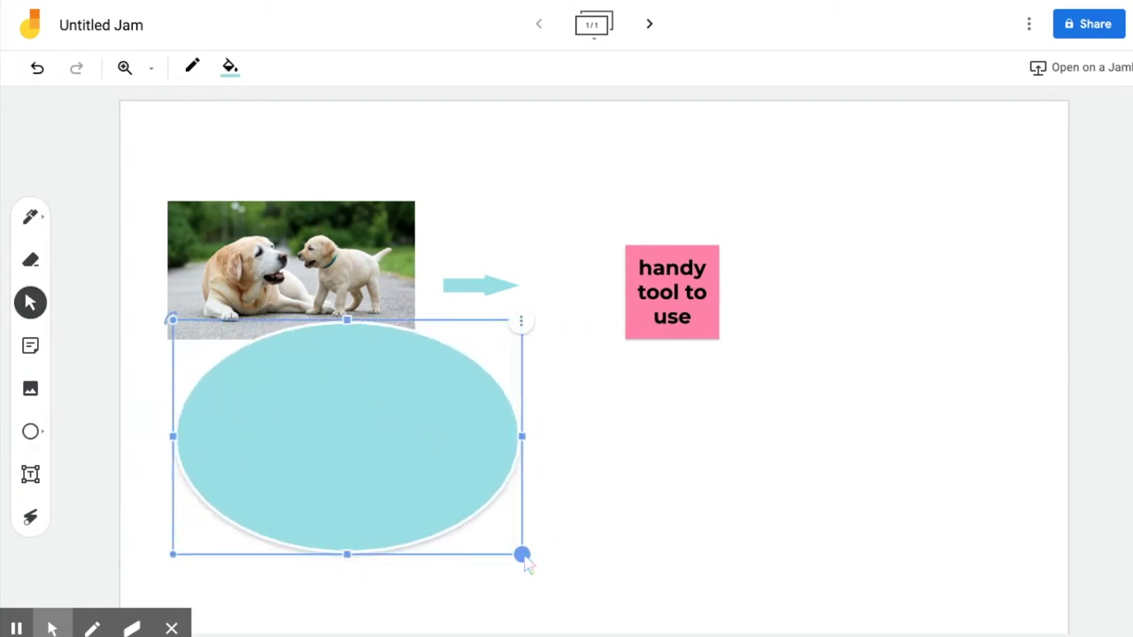
left_click_drag(522, 554, 438, 497)
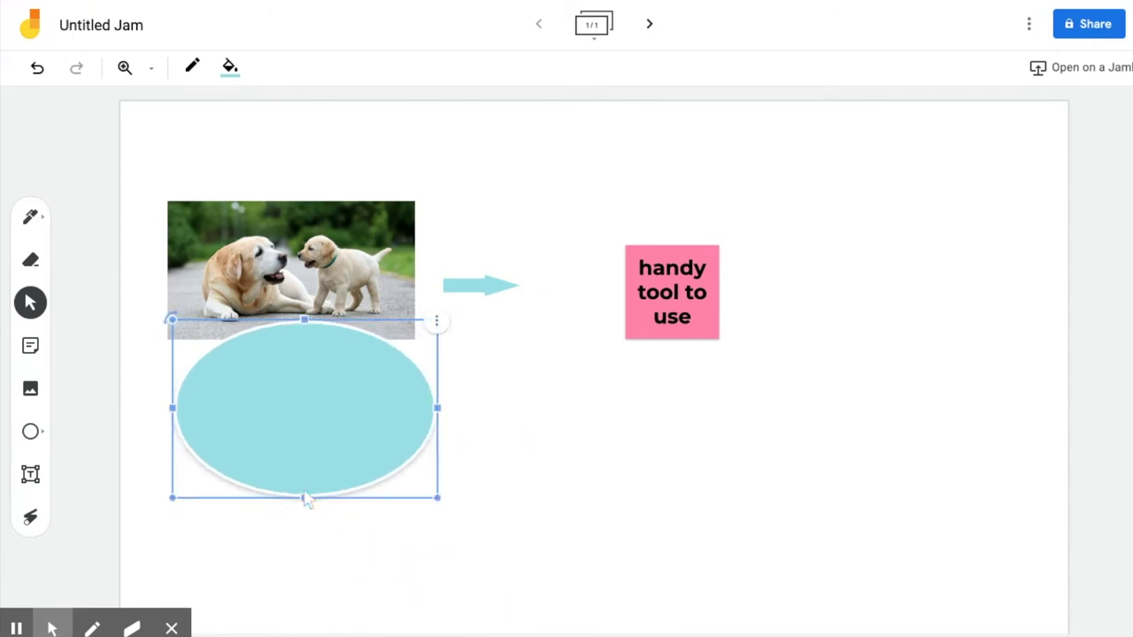
left_click_drag(304, 499, 306, 602)
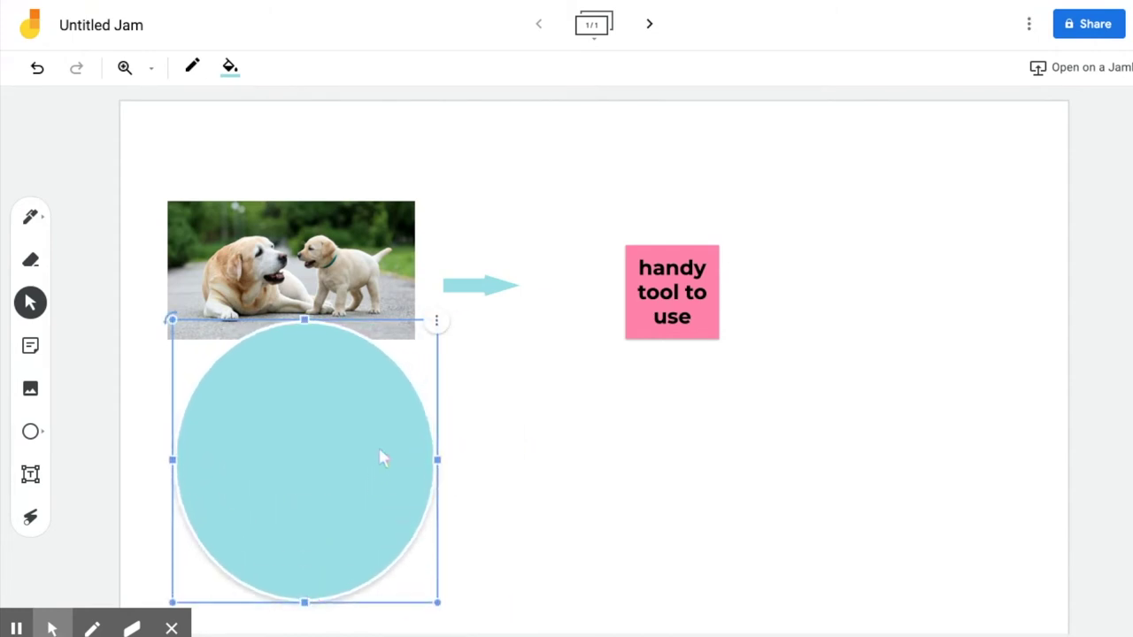
left_click_drag(394, 443, 519, 439)
Duplicate the light blue circle and place the copy to its right so the two overlap like a Venn diagram
left_click(561, 320)
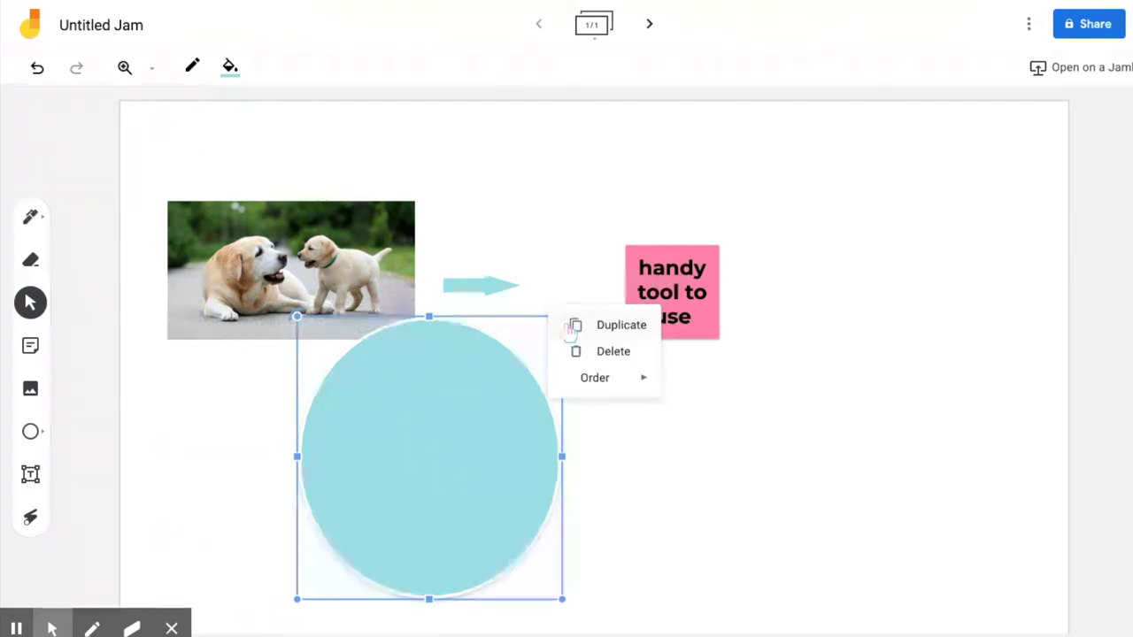
left_click(597, 325)
left_click_drag(481, 395, 567, 419)
left_click(703, 322)
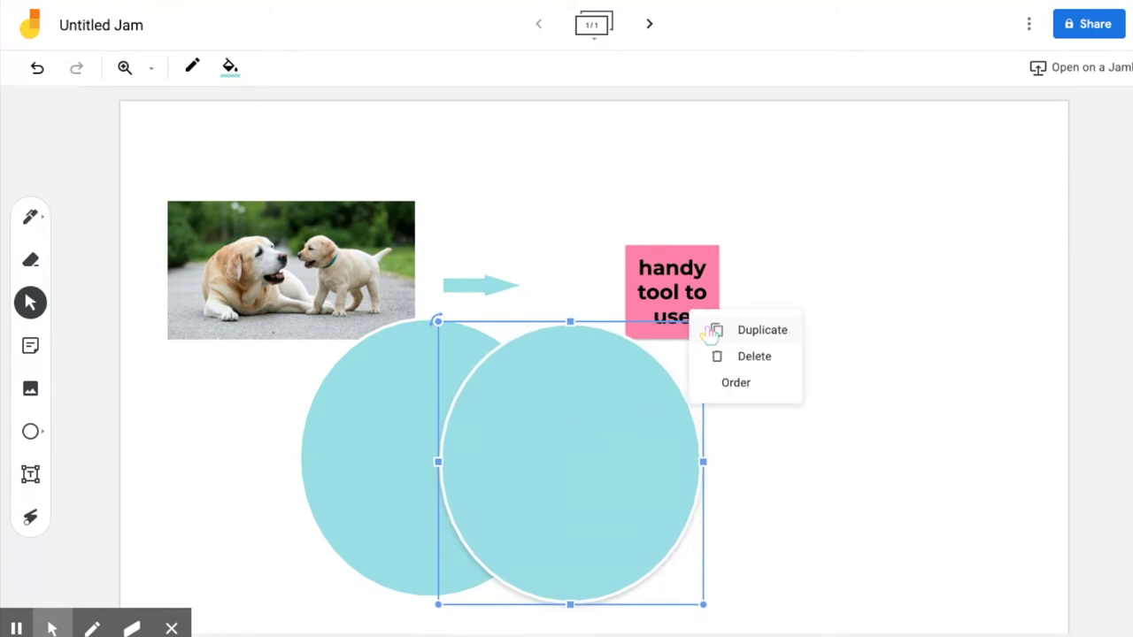
left_click(827, 429)
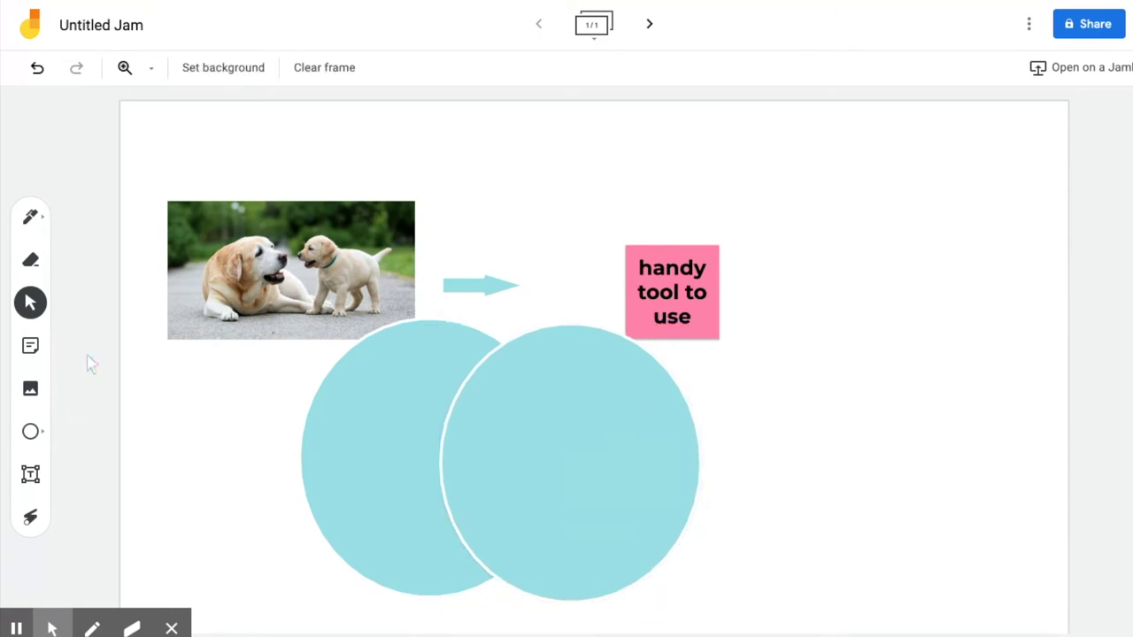
Add a text box reading "text to appear" right of the sticky note and apply the Display text style
left_click(31, 478)
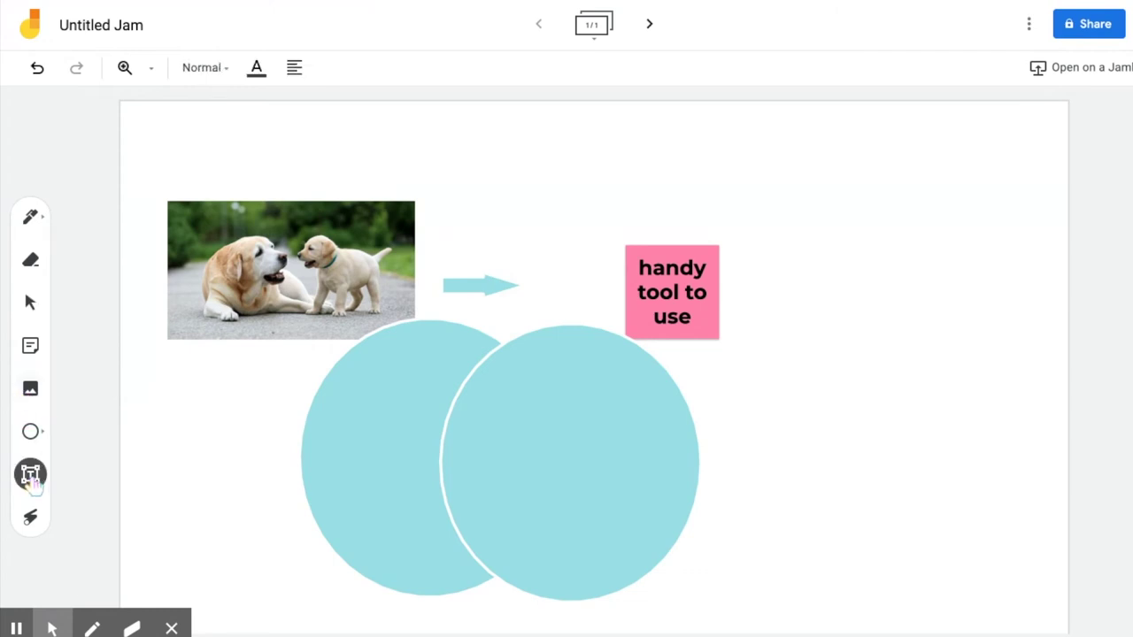
left_click(821, 290)
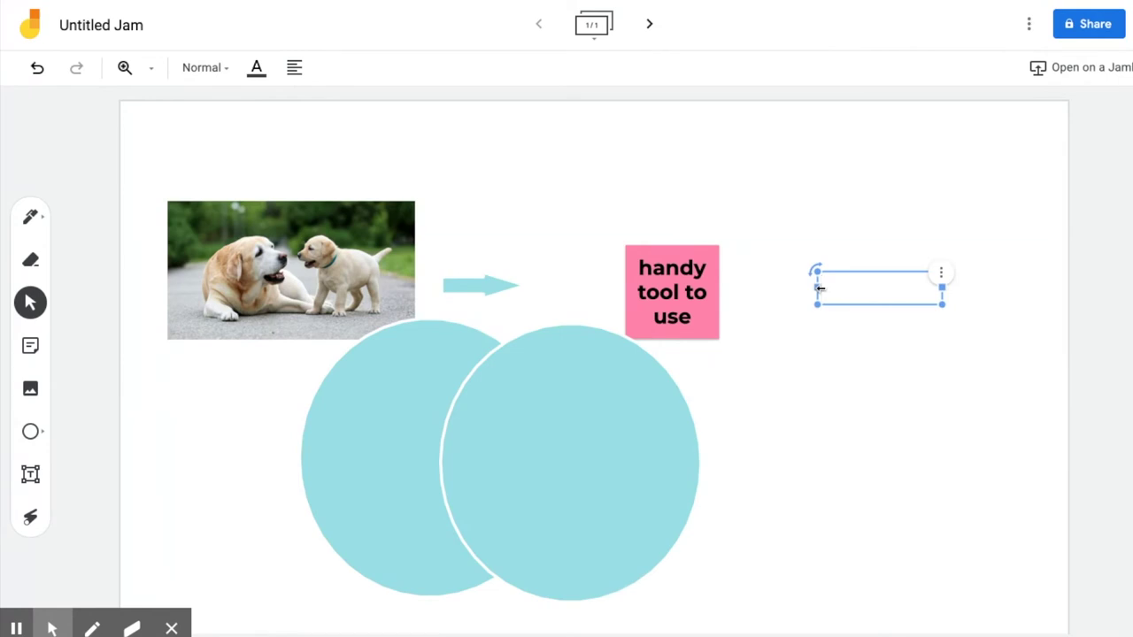
type("text to appear")
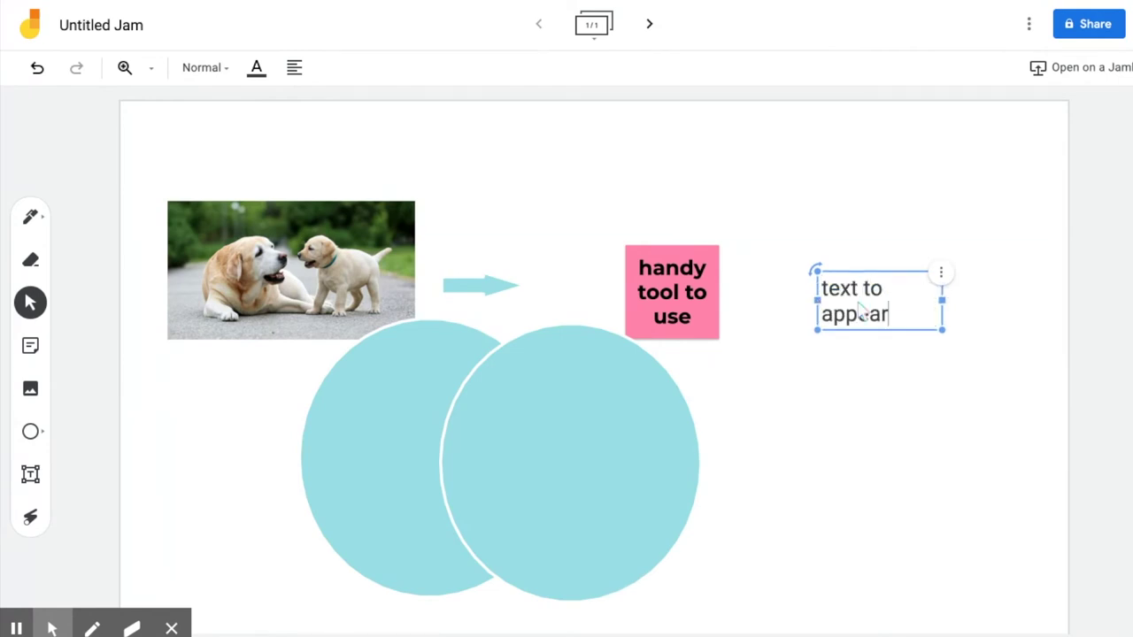
left_click(208, 67)
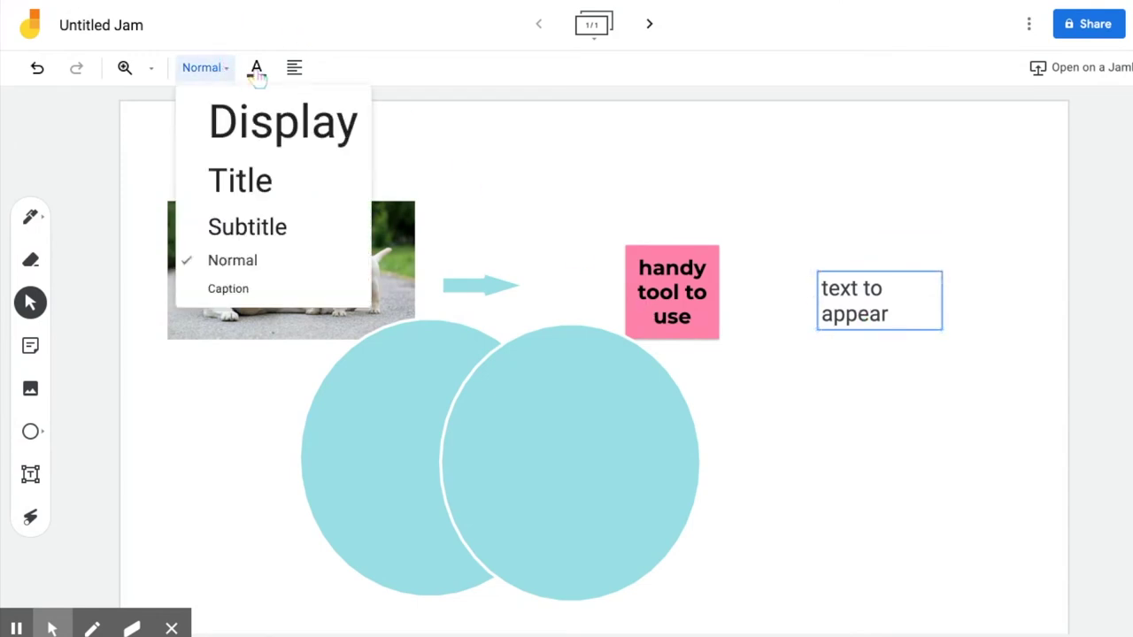
left_click(232, 152)
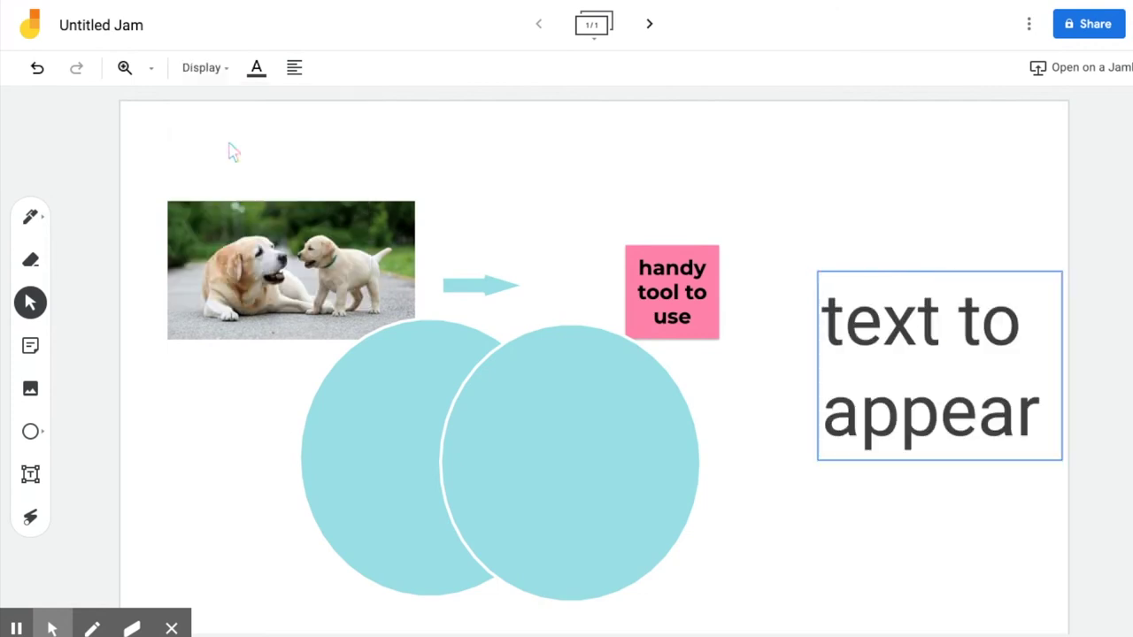
Set the text box to the Caption style and move it directly below the dog picture
left_click(219, 72)
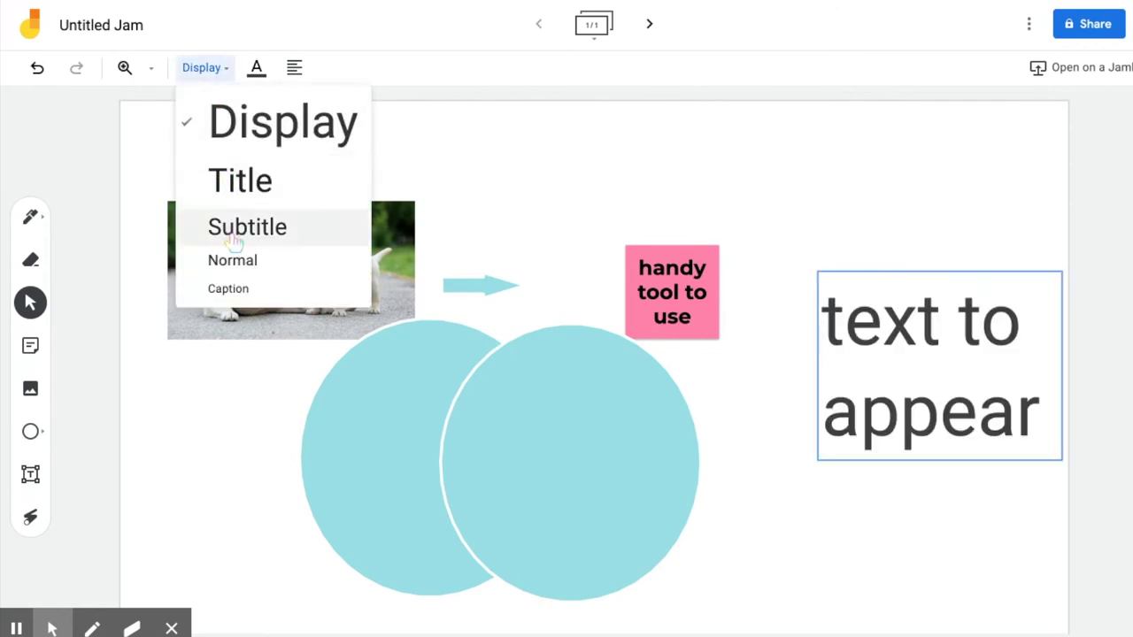
left_click(228, 289)
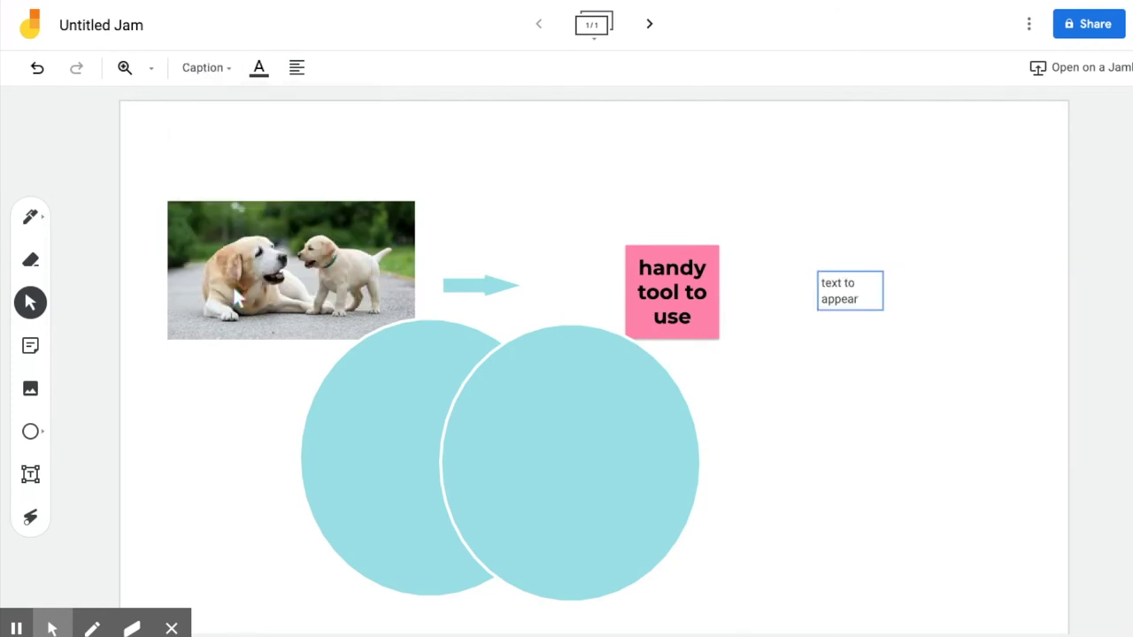
left_click_drag(848, 301, 232, 370)
Try blue on the caption text, set its colour to green, and align it to the centre
left_click(258, 69)
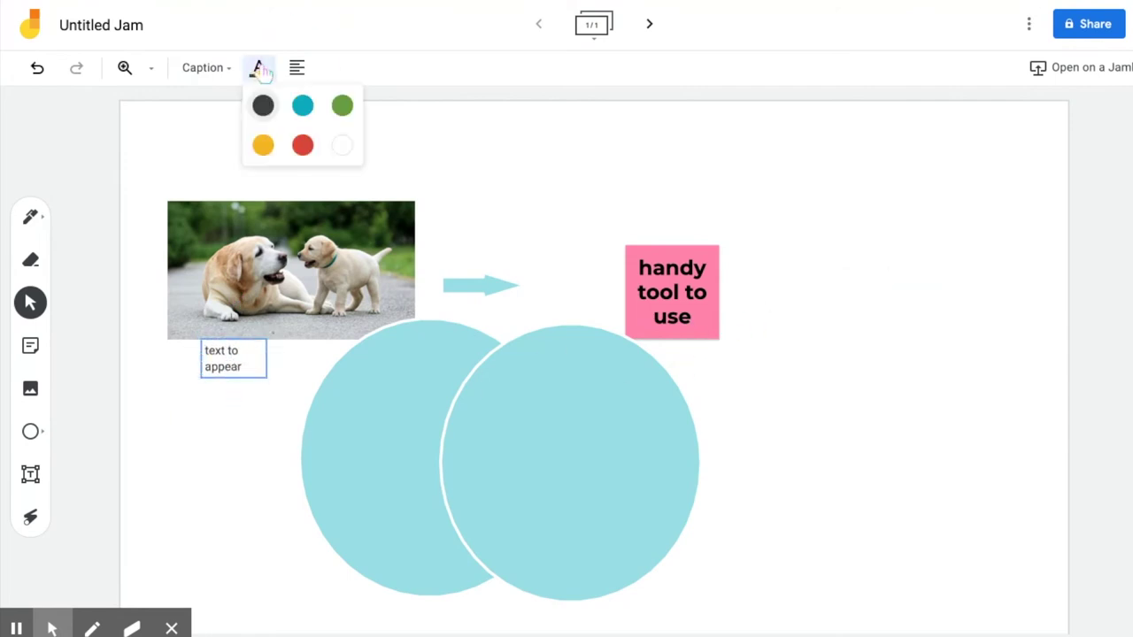
left_click(303, 109)
left_click(259, 69)
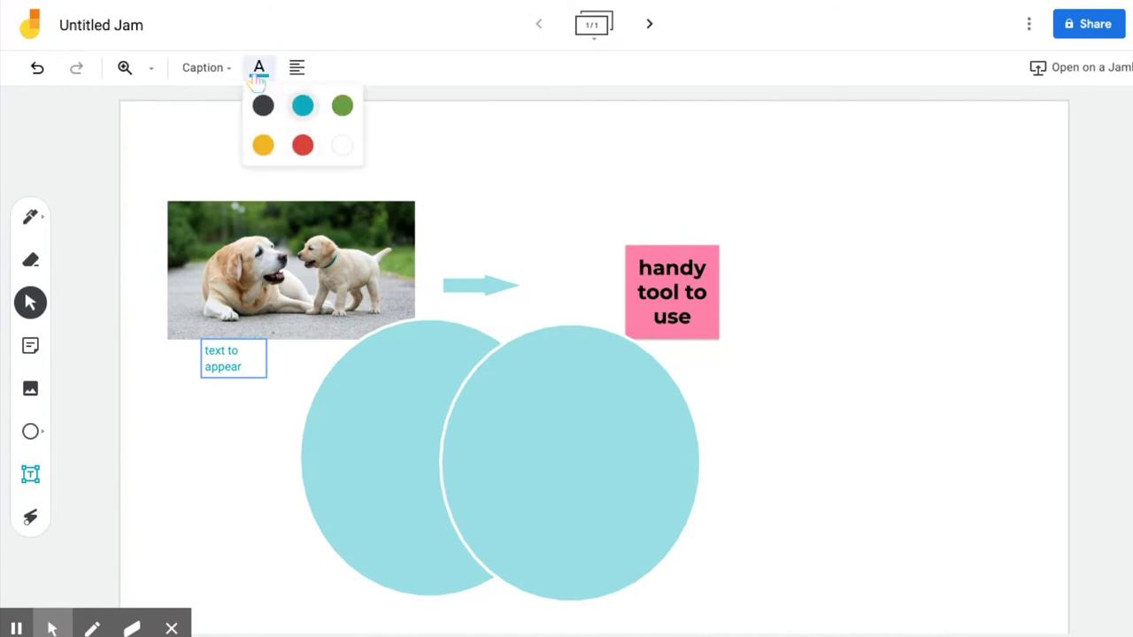
left_click(342, 106)
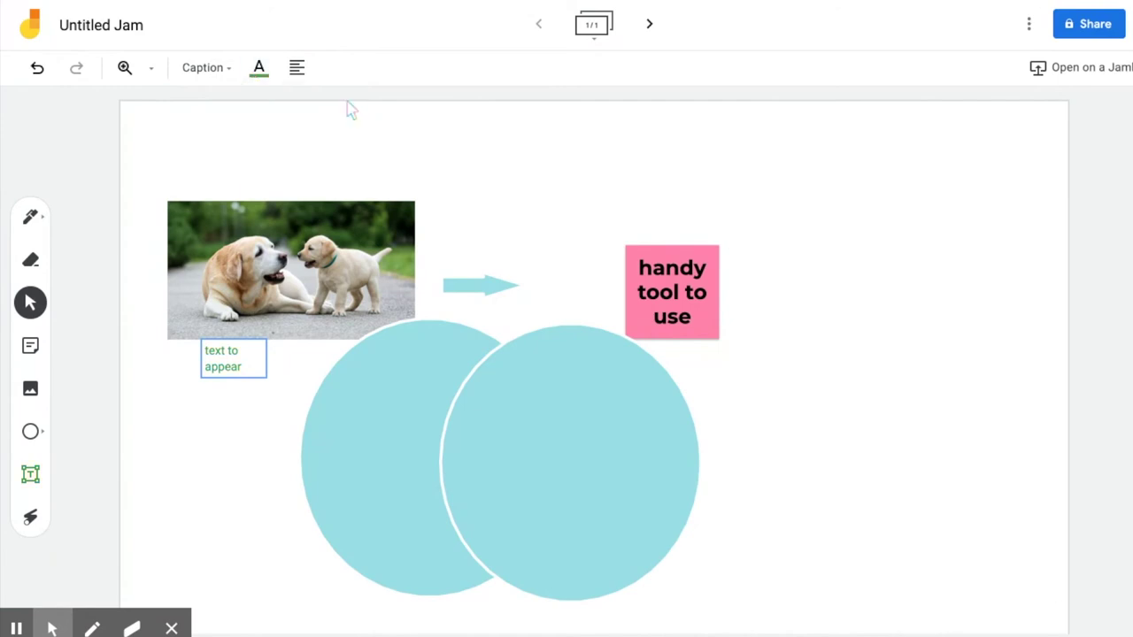
left_click(297, 68)
left_click(340, 108)
Sweep temporary laser strokes across the circles, the sticky note and the empty area of the frame
left_click(40, 515)
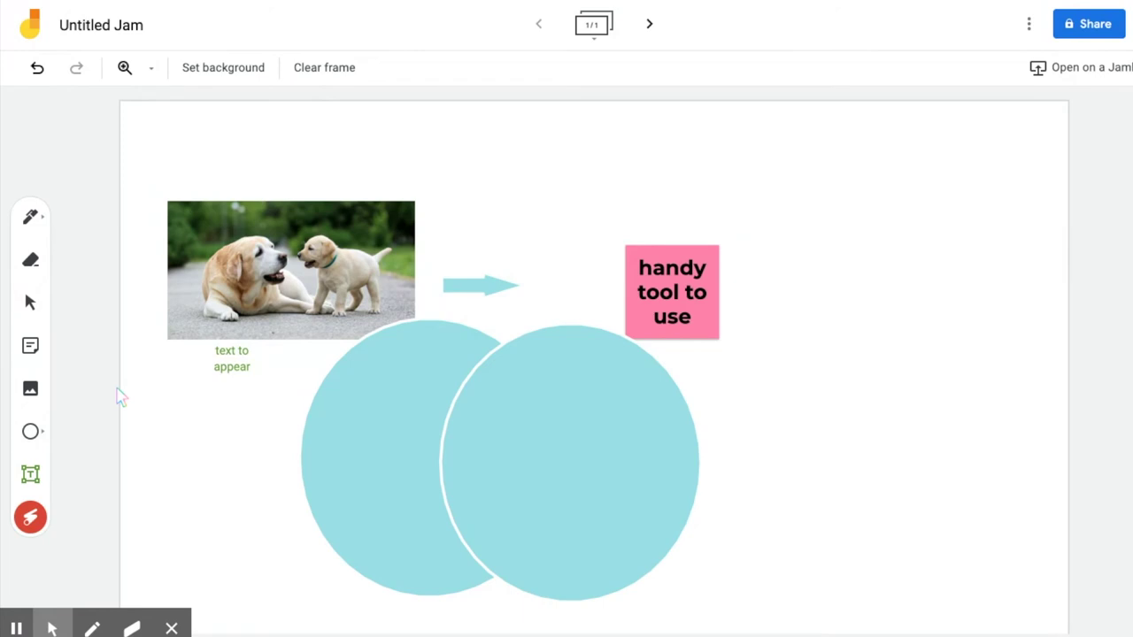
mouse_move(170, 392)
left_mouse_down()
mouse_move(337, 587)
mouse_move(963, 369)
left_mouse_up()
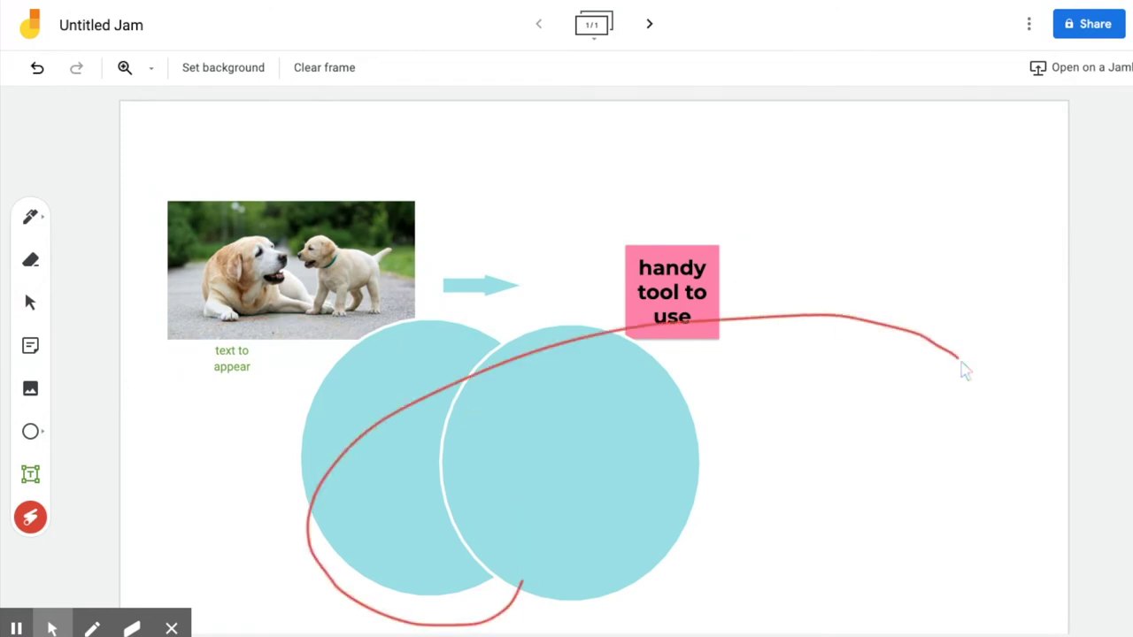
mouse_move(392, 305)
left_mouse_down()
mouse_move(991, 470)
mouse_move(974, 501)
left_mouse_up()
mouse_move(814, 239)
left_mouse_down()
mouse_move(891, 273)
mouse_move(794, 239)
left_mouse_up()
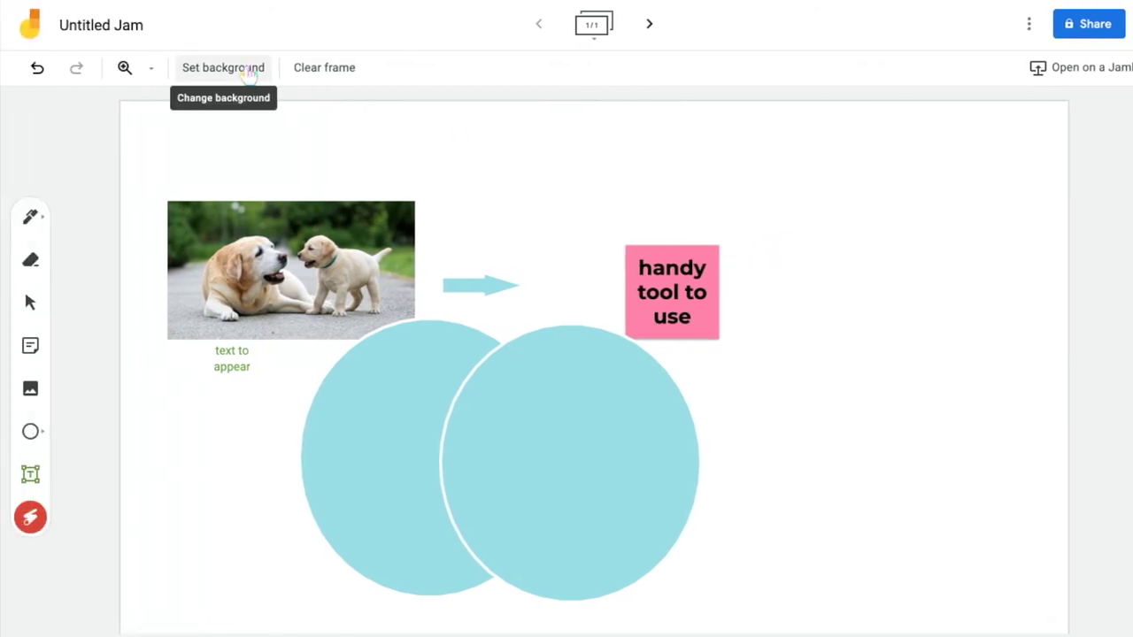
Try the dotted, lined and graph-paper backgrounds on the frame one after another
left_click(206, 70)
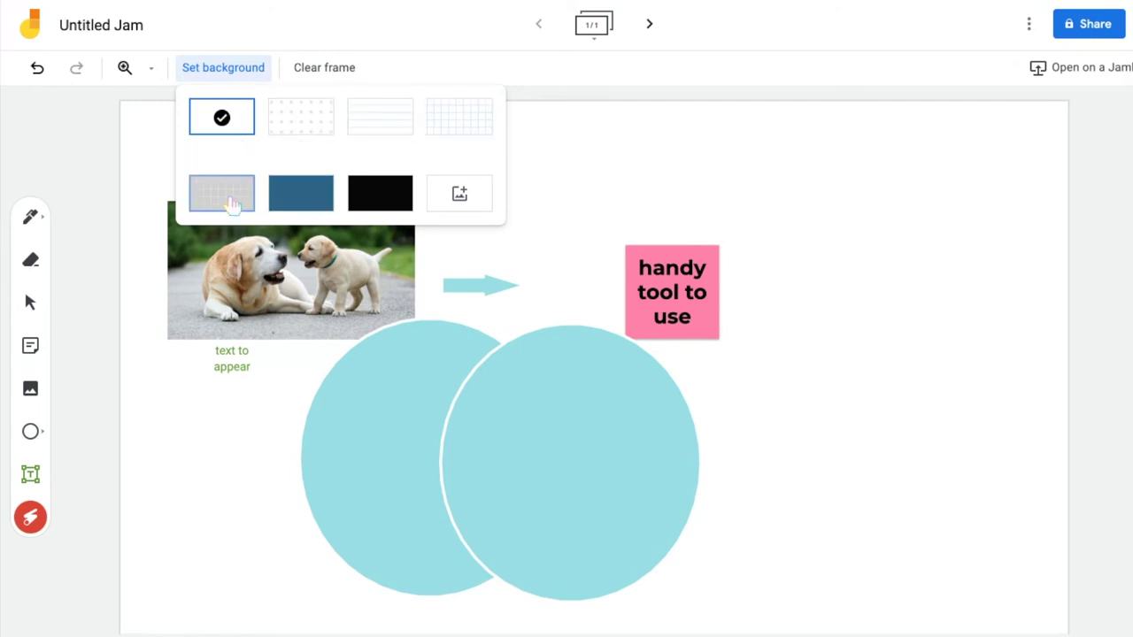
left_click(317, 141)
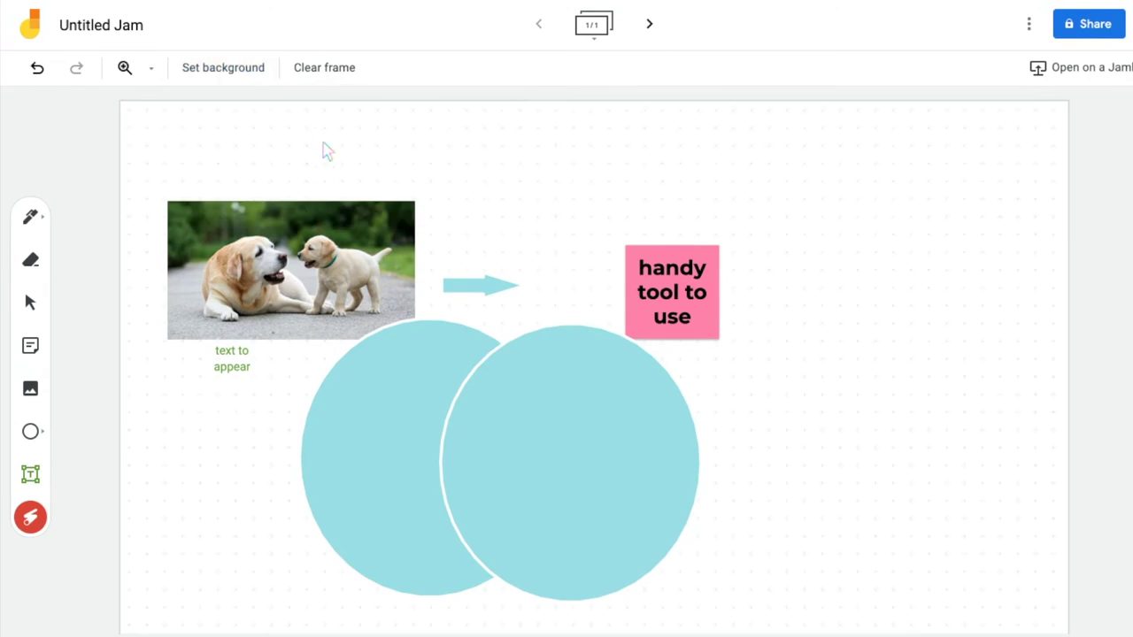
left_click(261, 71)
left_click(387, 129)
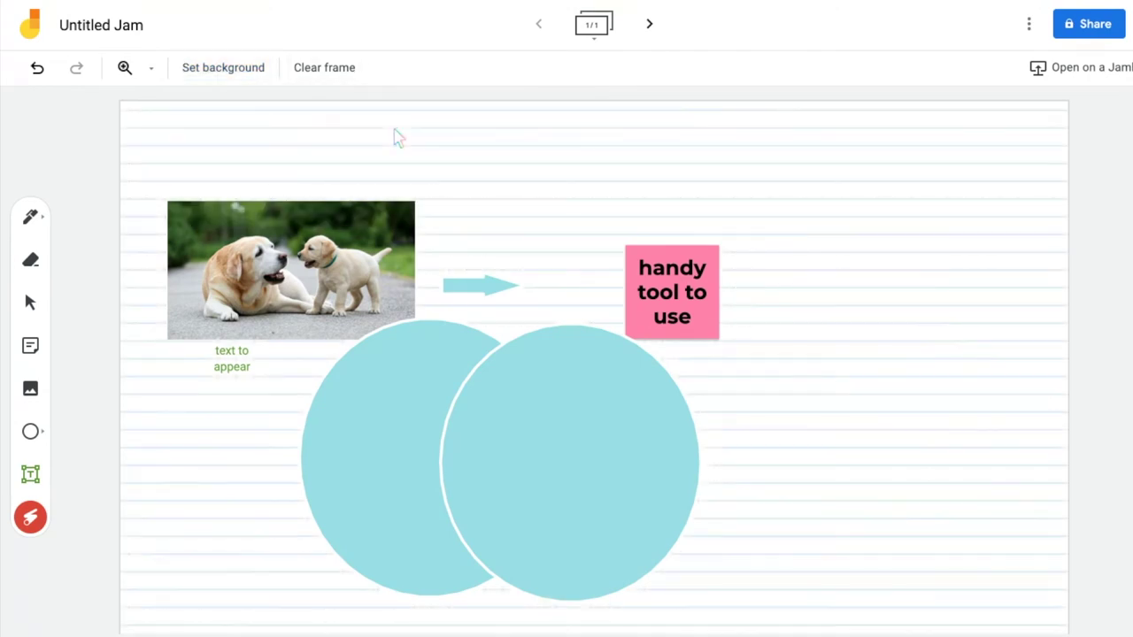
left_click(263, 69)
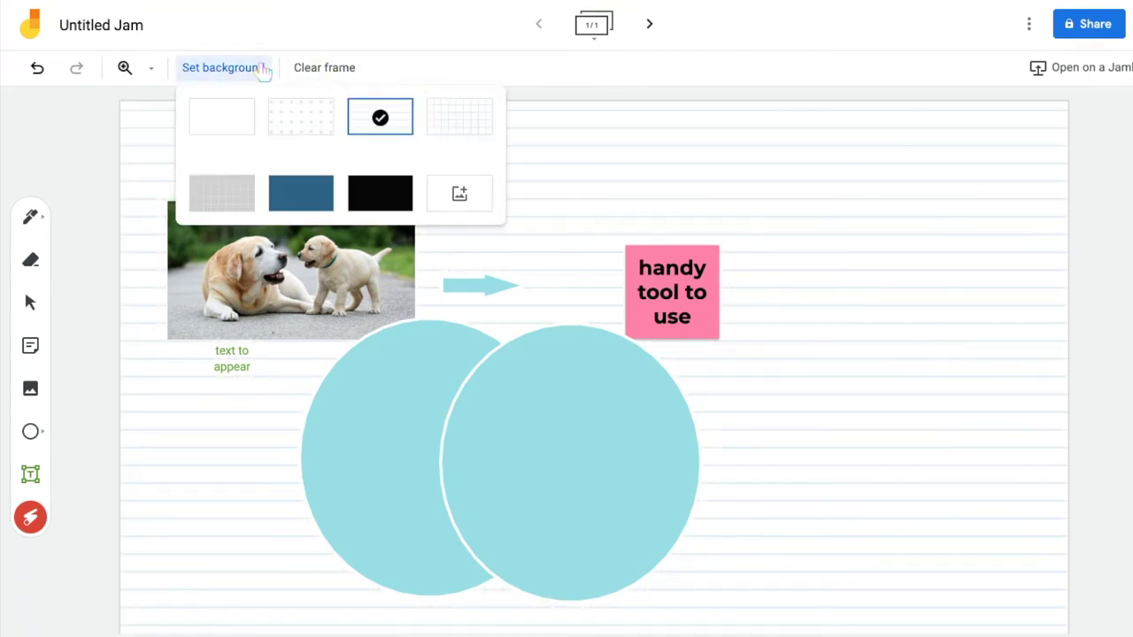
left_click(448, 117)
Upload the "Take a screen capture on a Chromebook" picture from the Desktop as the frame's custom background image
left_click(229, 76)
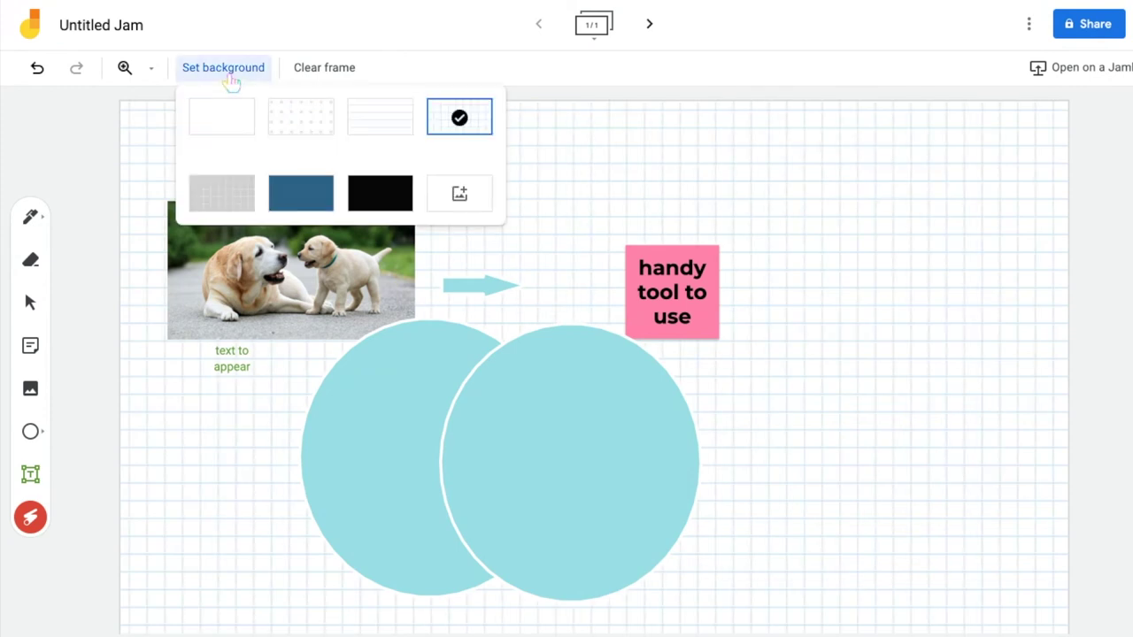
left_click(462, 200)
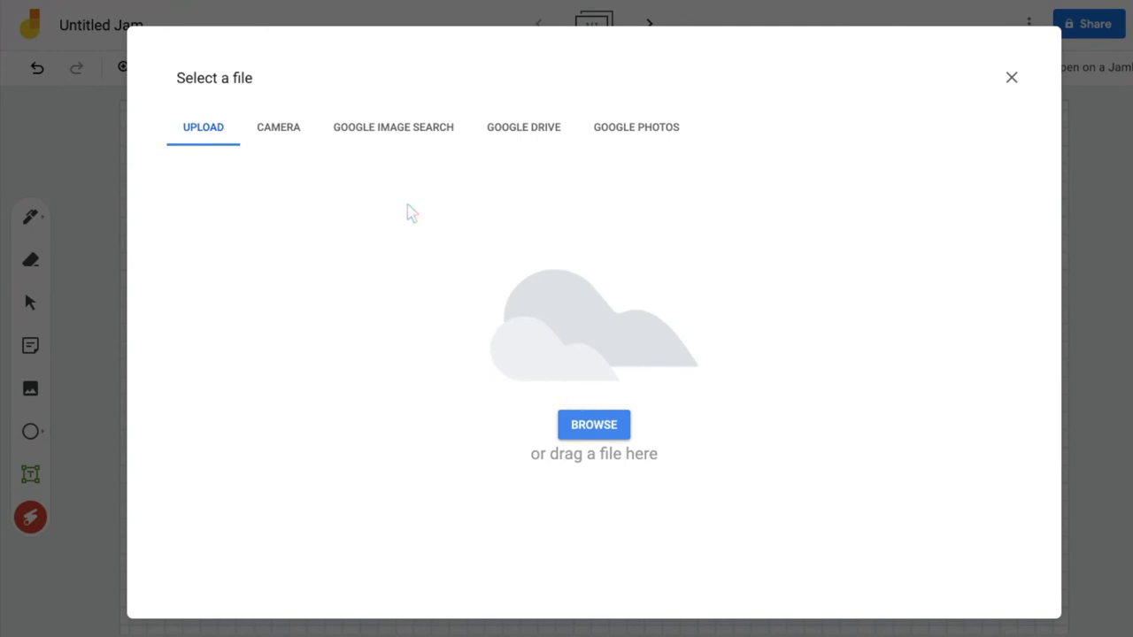
left_click(588, 429)
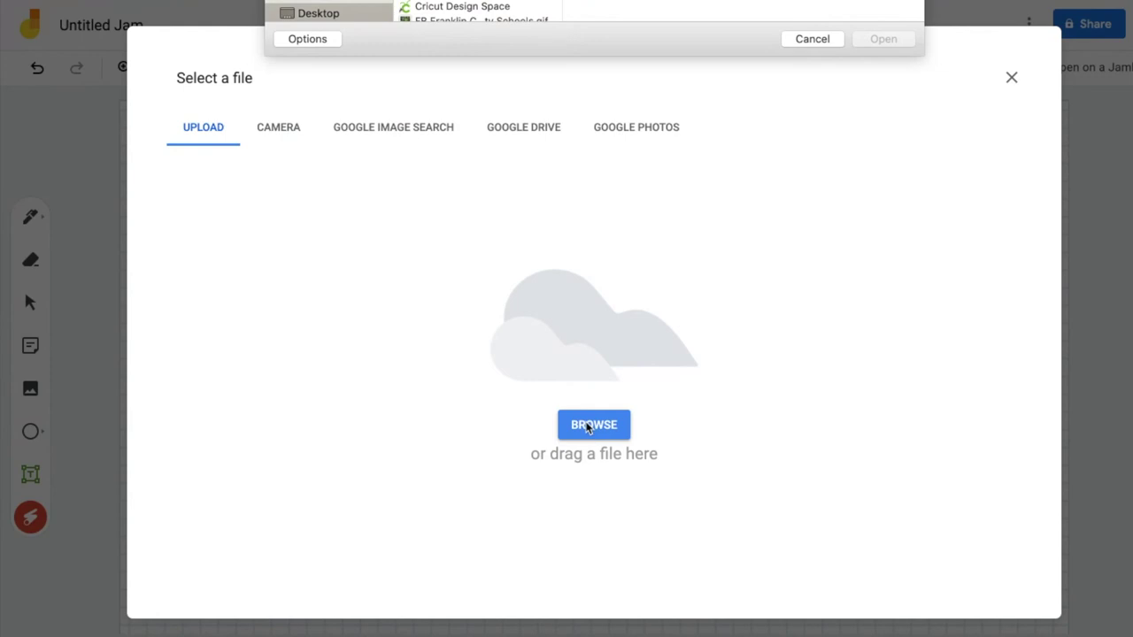
scroll(478, 11, "down", 5)
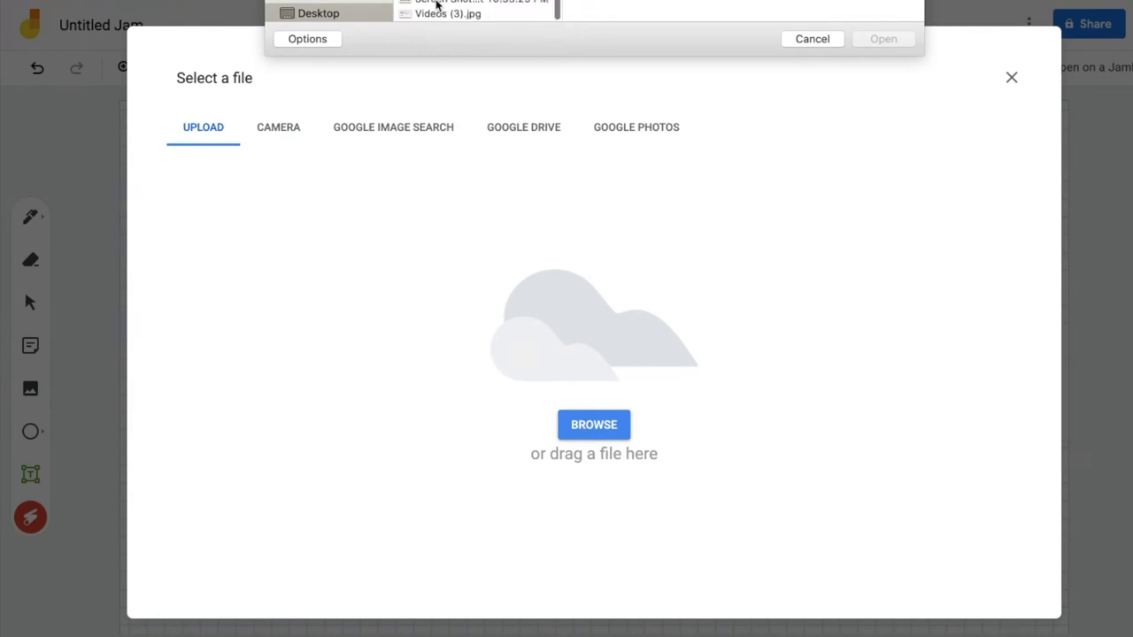
left_click(437, 3)
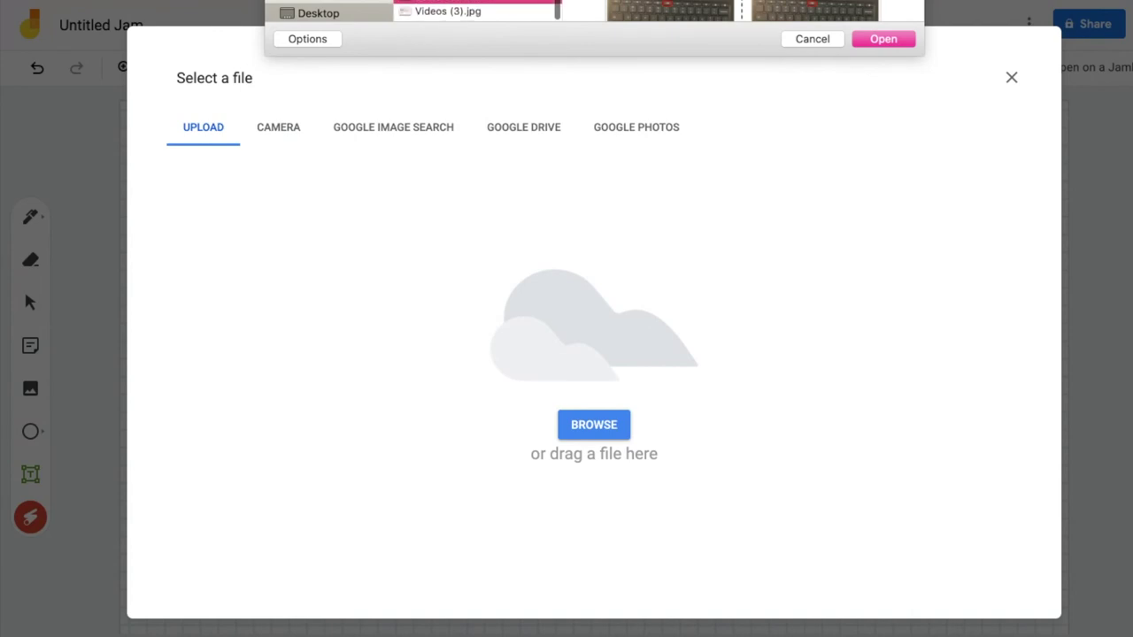
left_click(864, 41)
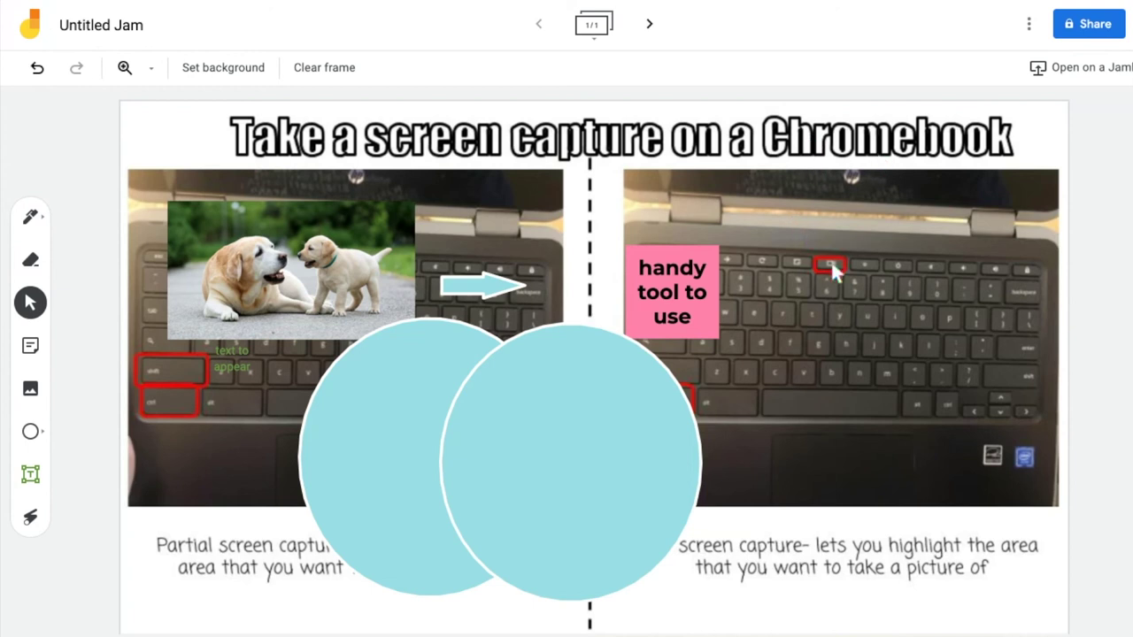
Delete the pink sticky note, the blue arrow and both blue circles from the frame
left_click(693, 273)
key("Delete")
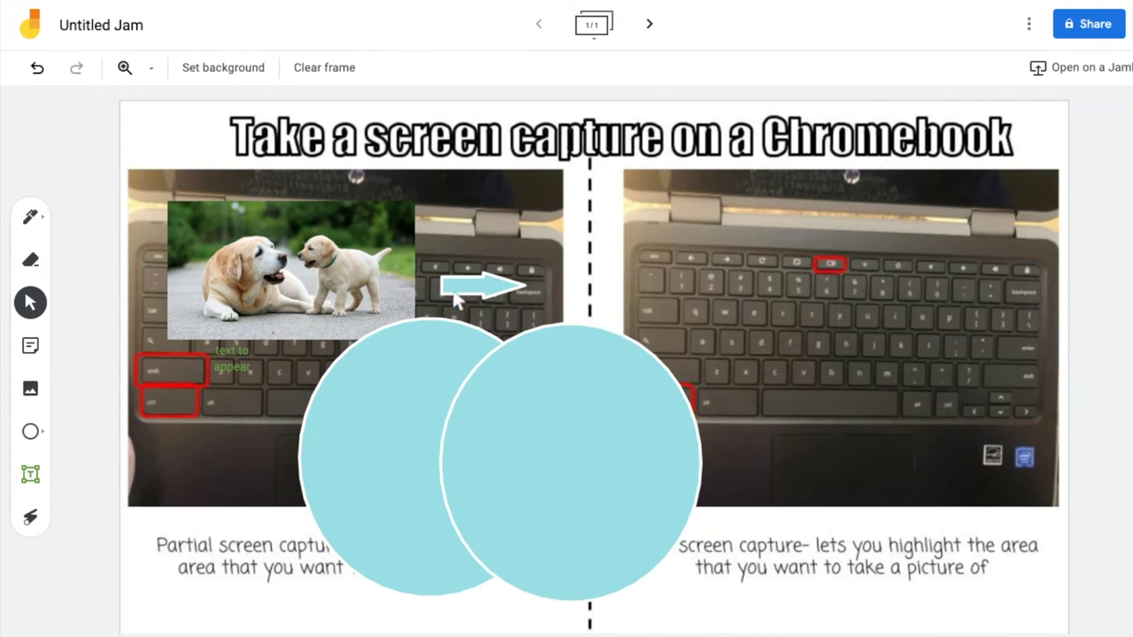
left_click(474, 287)
key("Delete")
left_click(447, 364)
key("Delete")
left_click(434, 388)
key("Delete")
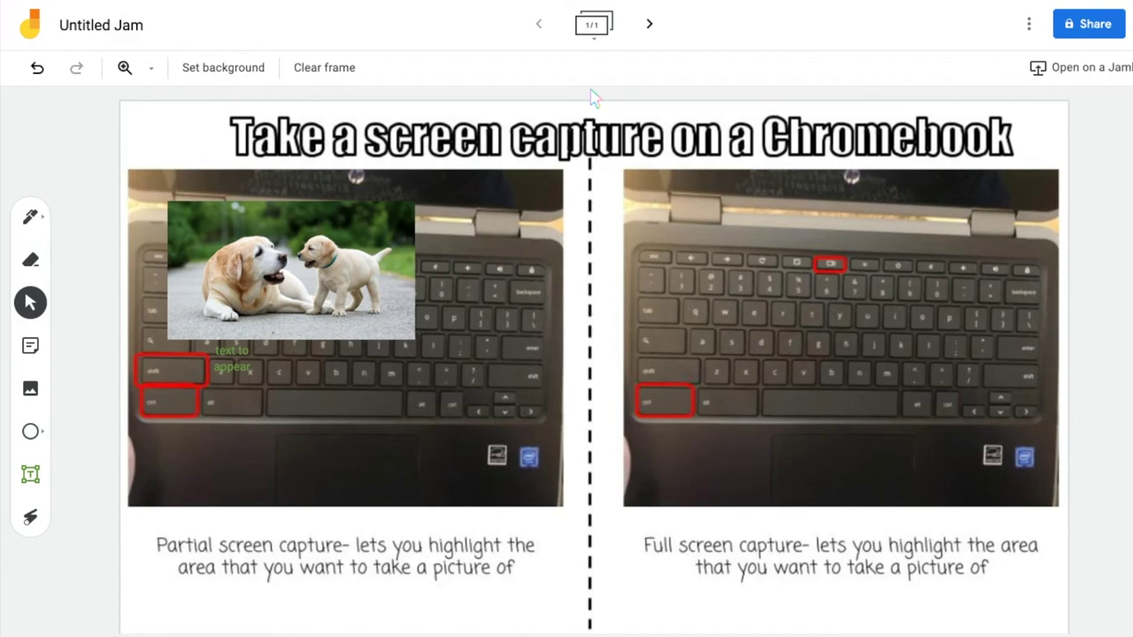
Rename the jam as "12/18 assignment"
left_click(92, 21)
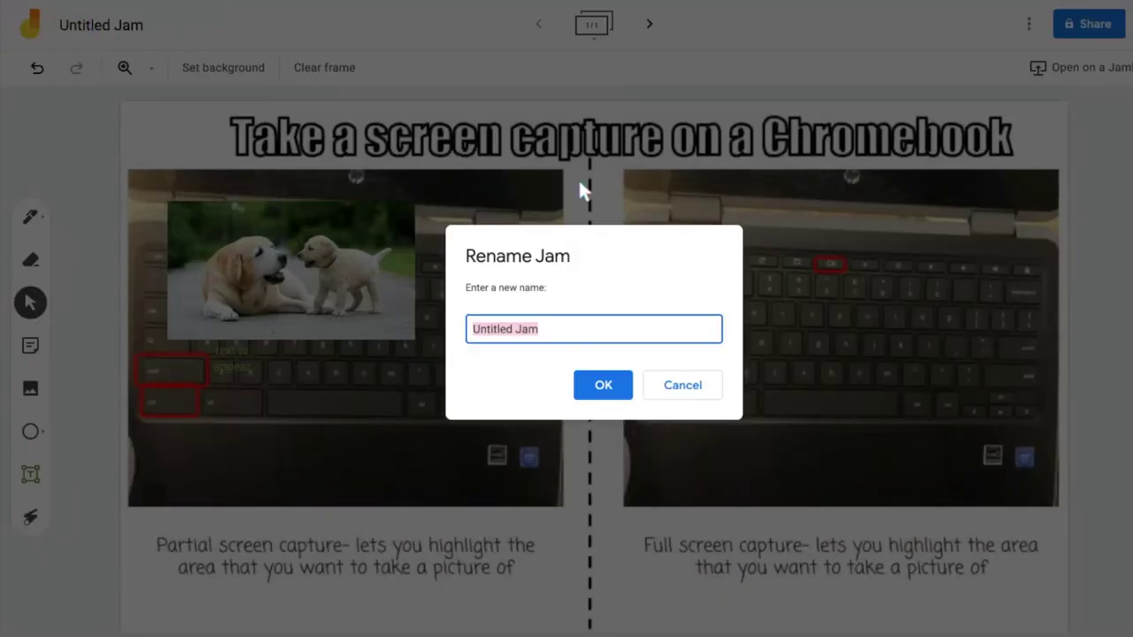
type("12/18 ")
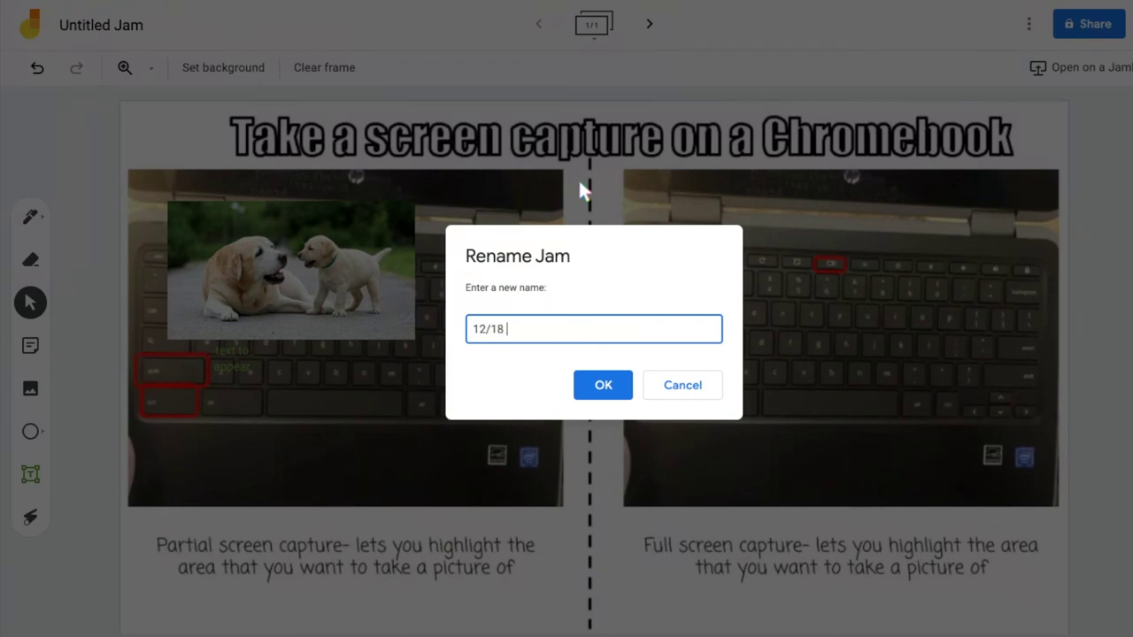
type("assignment")
key("Return")
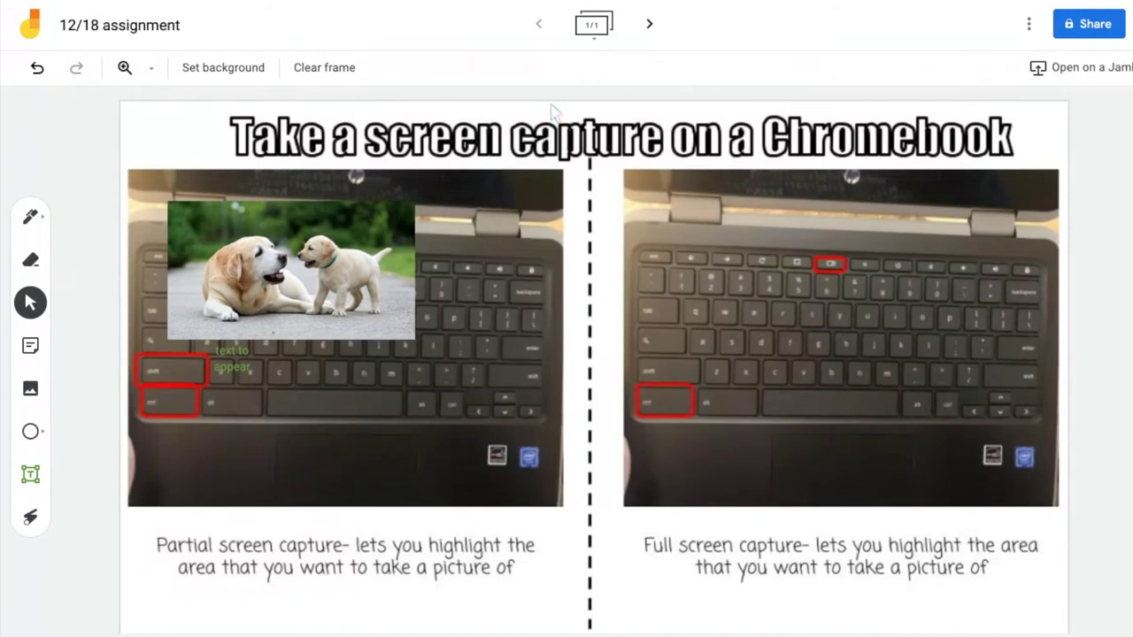
Add a blank second frame after the screen-capture frame and duplicate the blank one
left_click(649, 25)
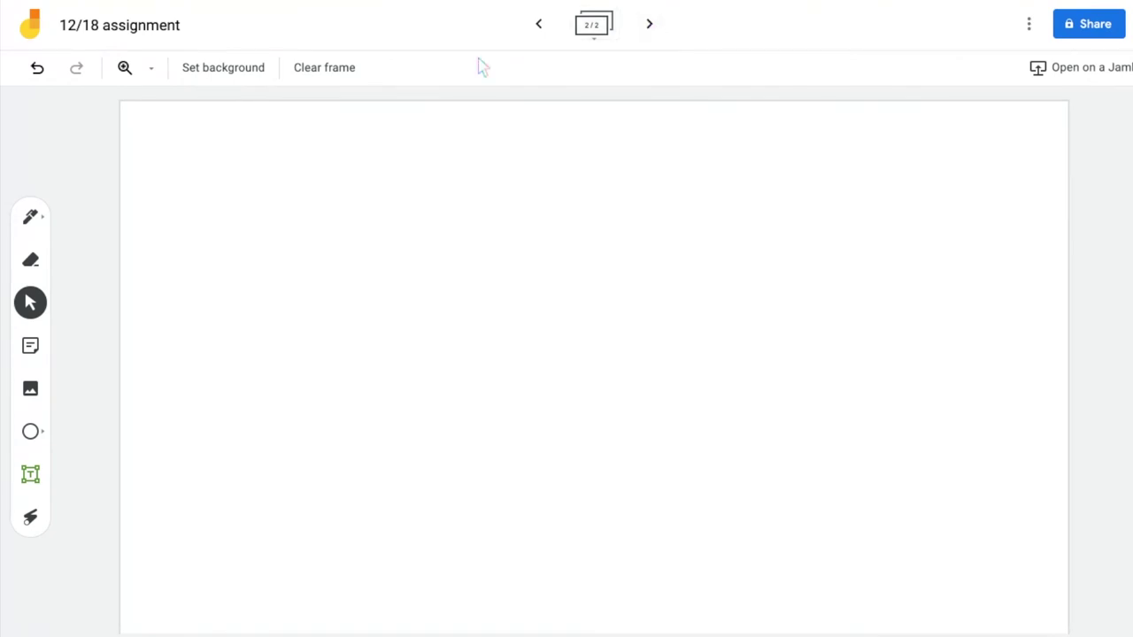
left_click(592, 24)
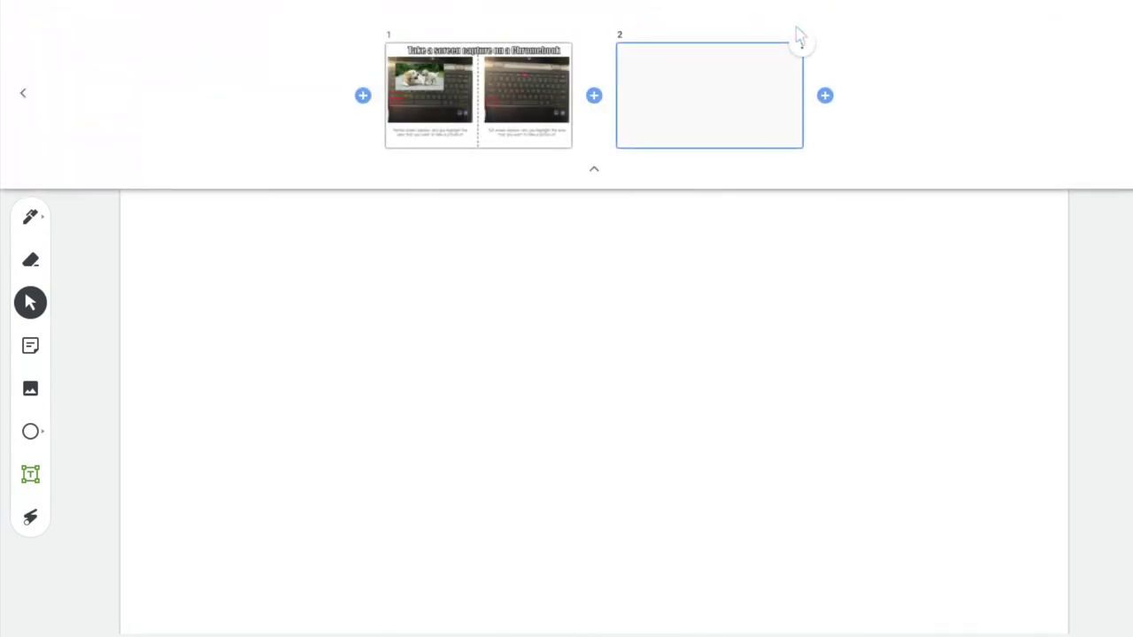
left_click(354, 198)
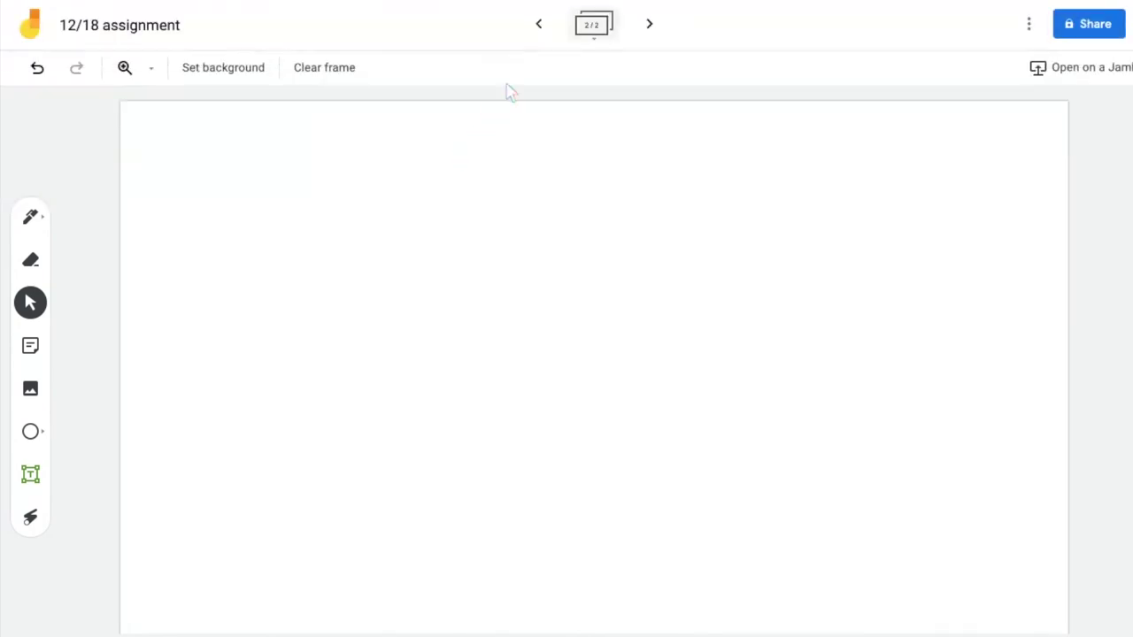
left_click(589, 29)
left_click(802, 44)
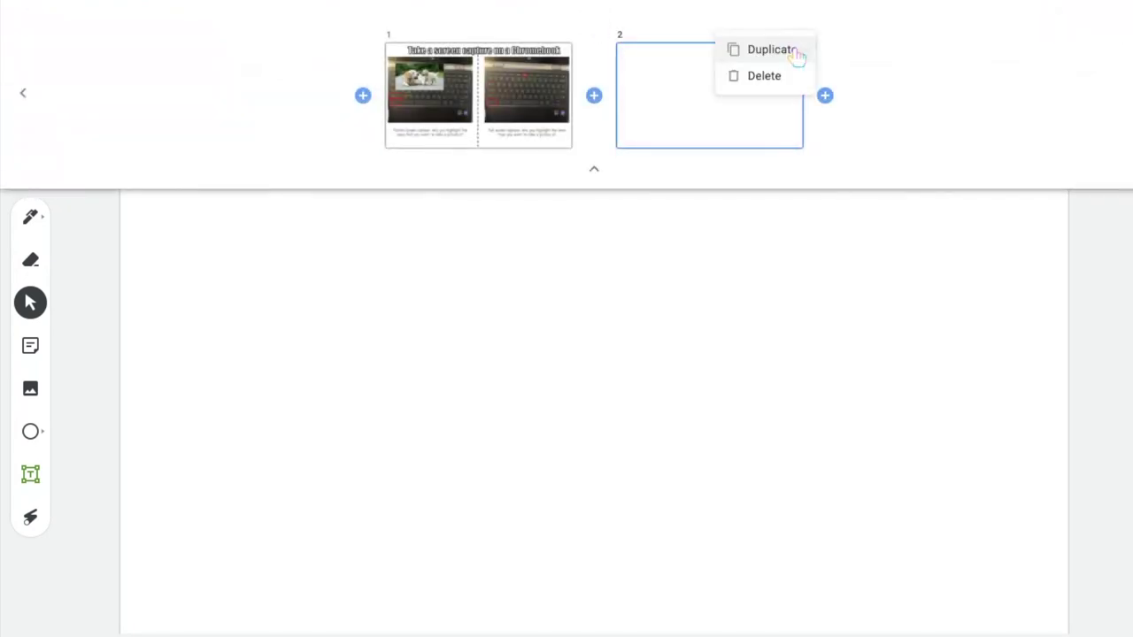
left_click(791, 57)
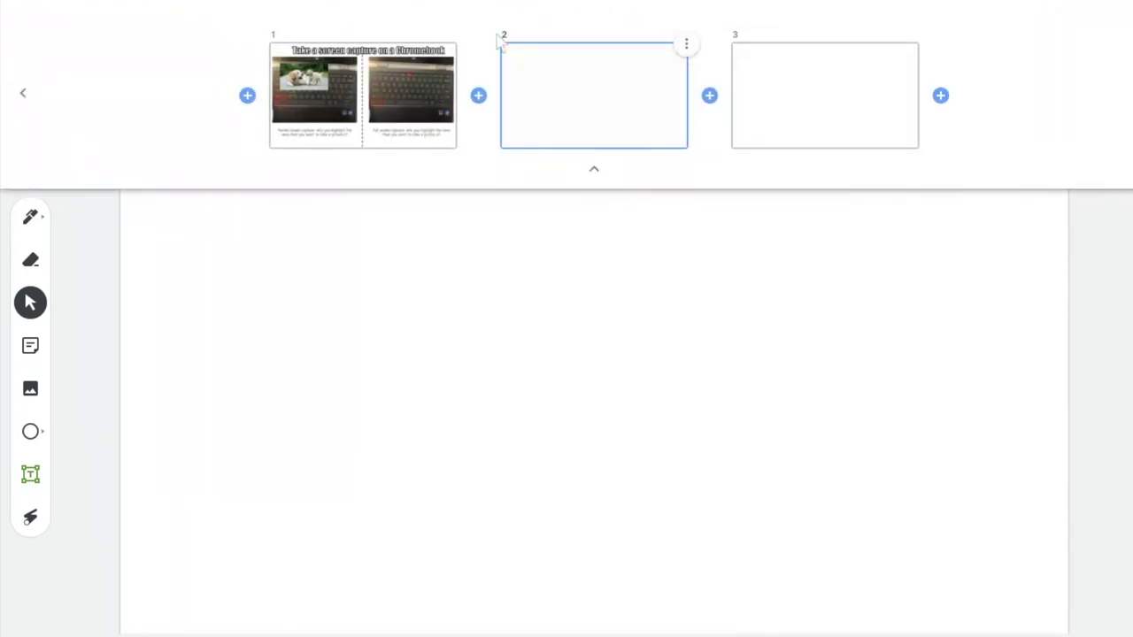
Duplicate the first frame with the screen-capture background and delete the copy
left_click(453, 45)
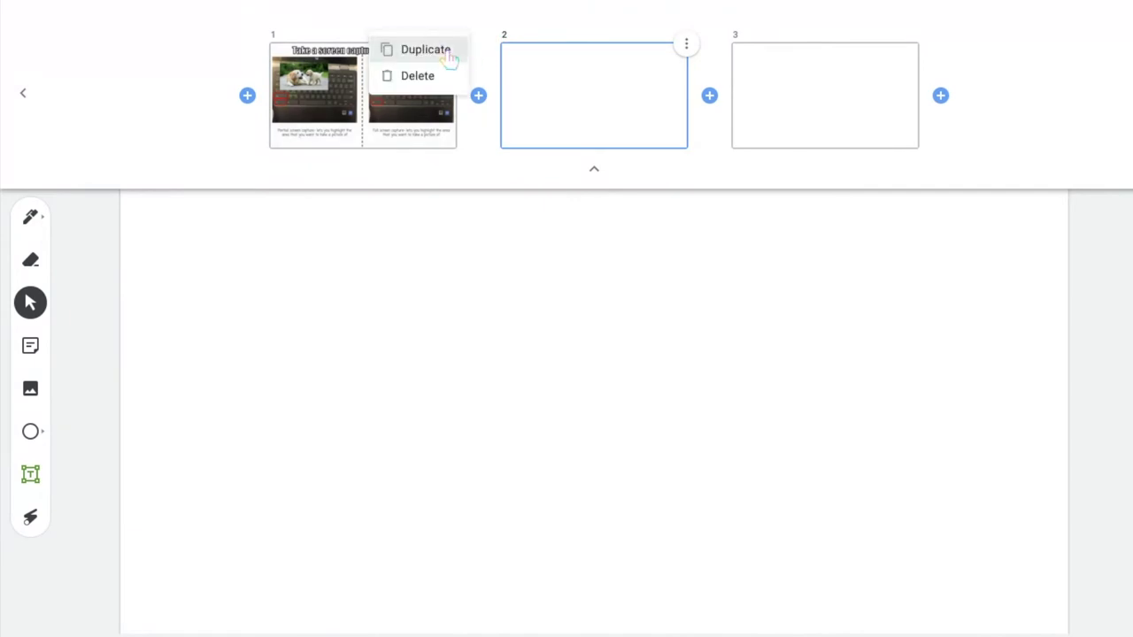
left_click(459, 53)
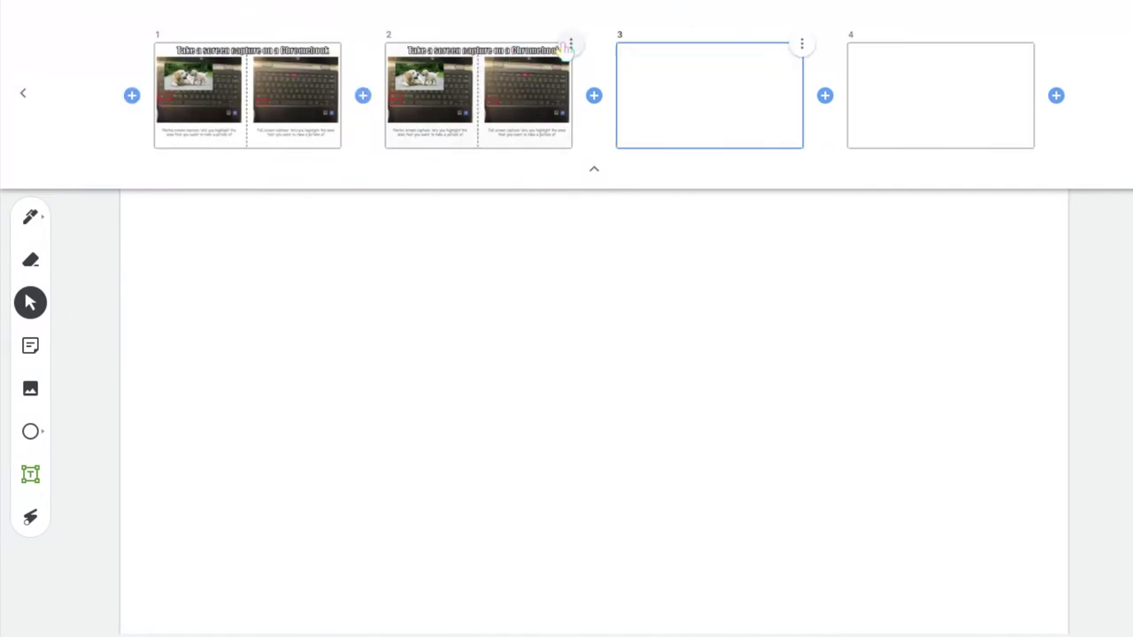
left_click(571, 44)
left_click(544, 78)
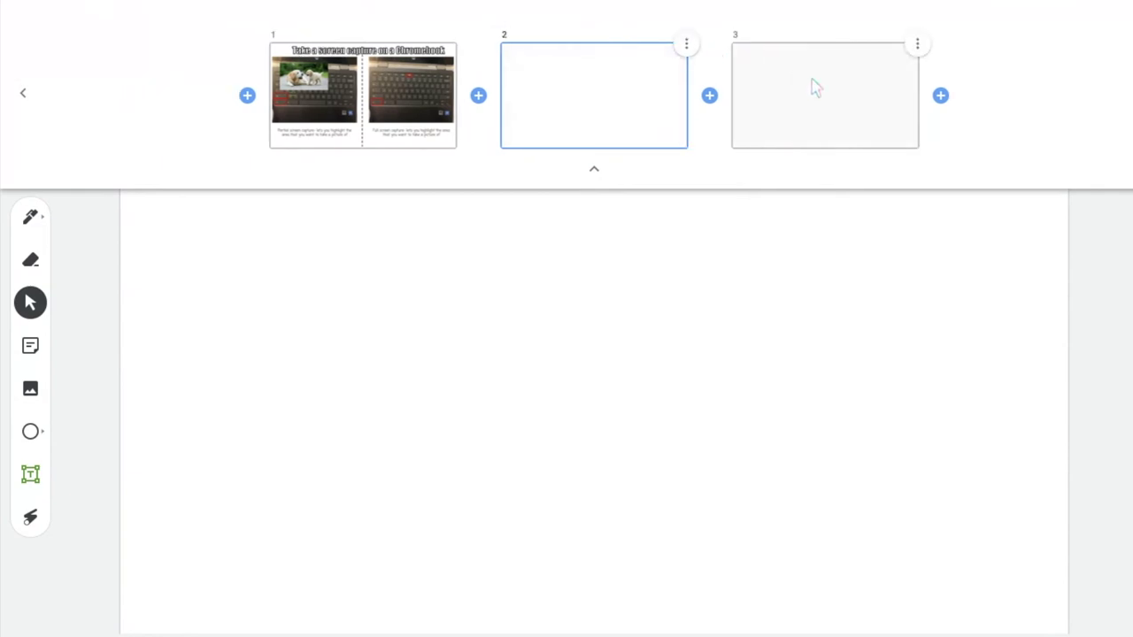
Switch to the third frame and view the additional actions available for the jam
left_click_drag(825, 96, 912, 53)
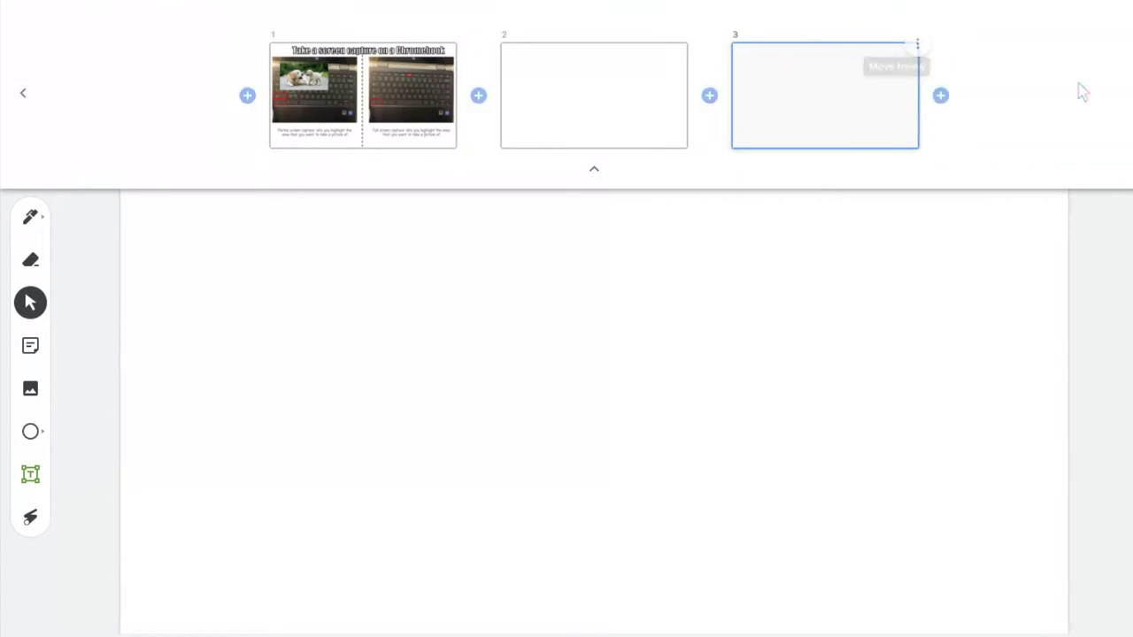
left_click(977, 260)
left_click(1029, 26)
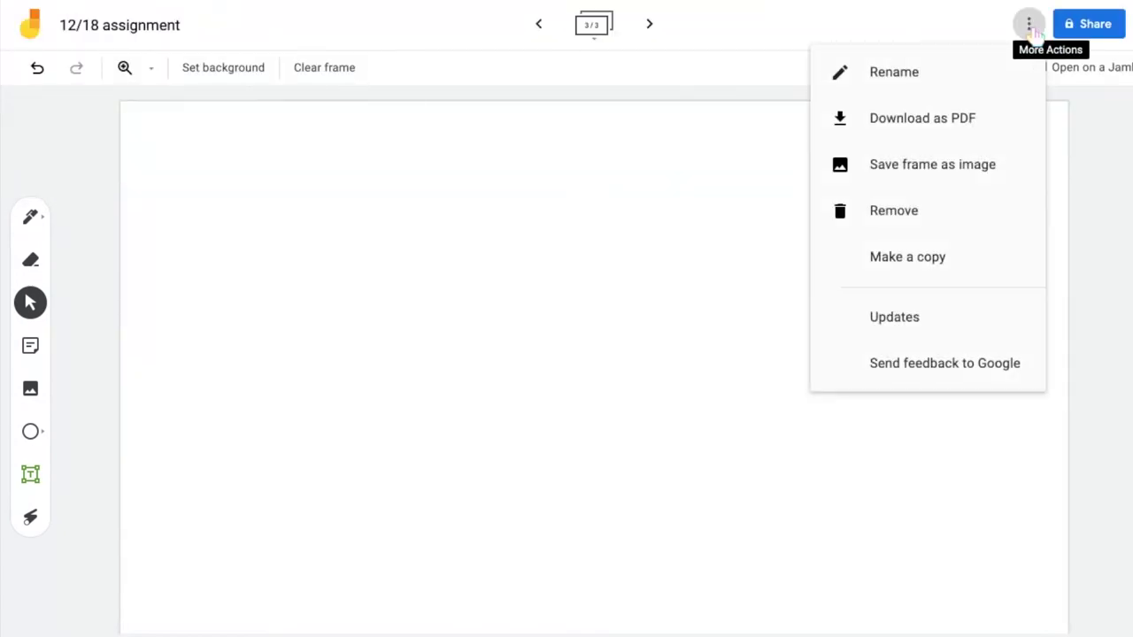
left_click(1031, 26)
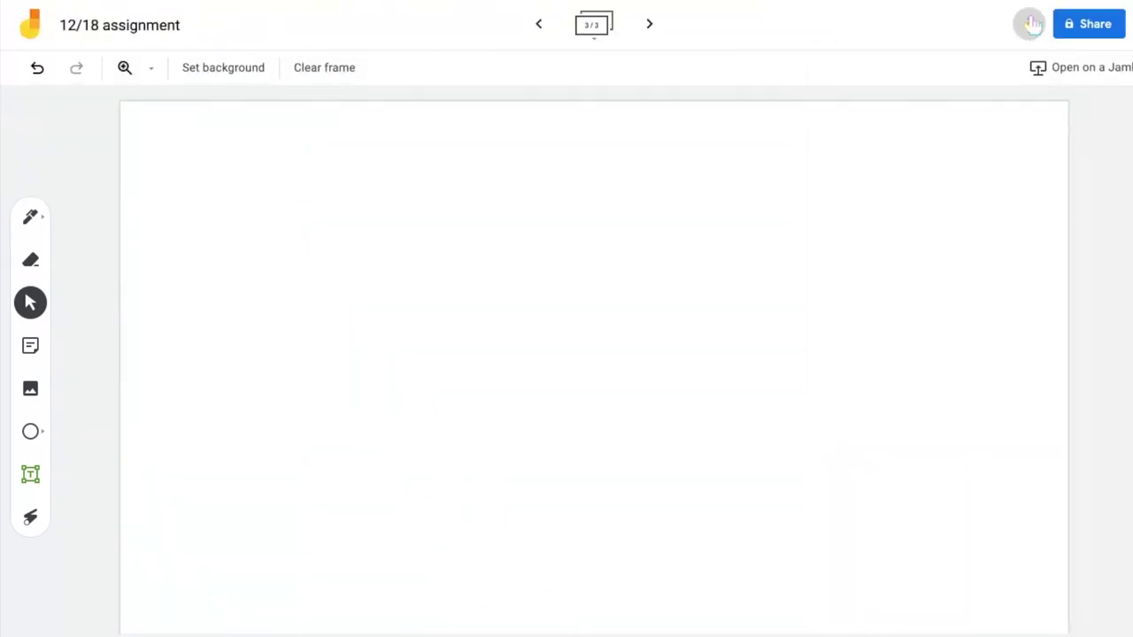
Share the jam by link with Franklin County Public Schools as Editor, and copy the link
left_click(1091, 27)
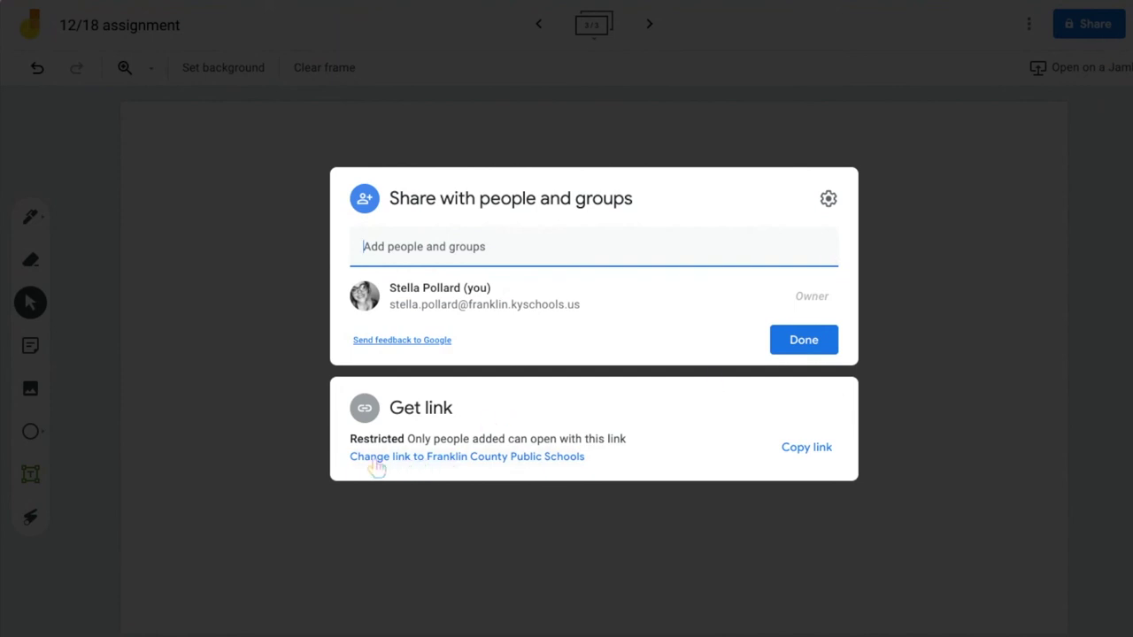
triple_click(507, 458)
left_click(508, 458)
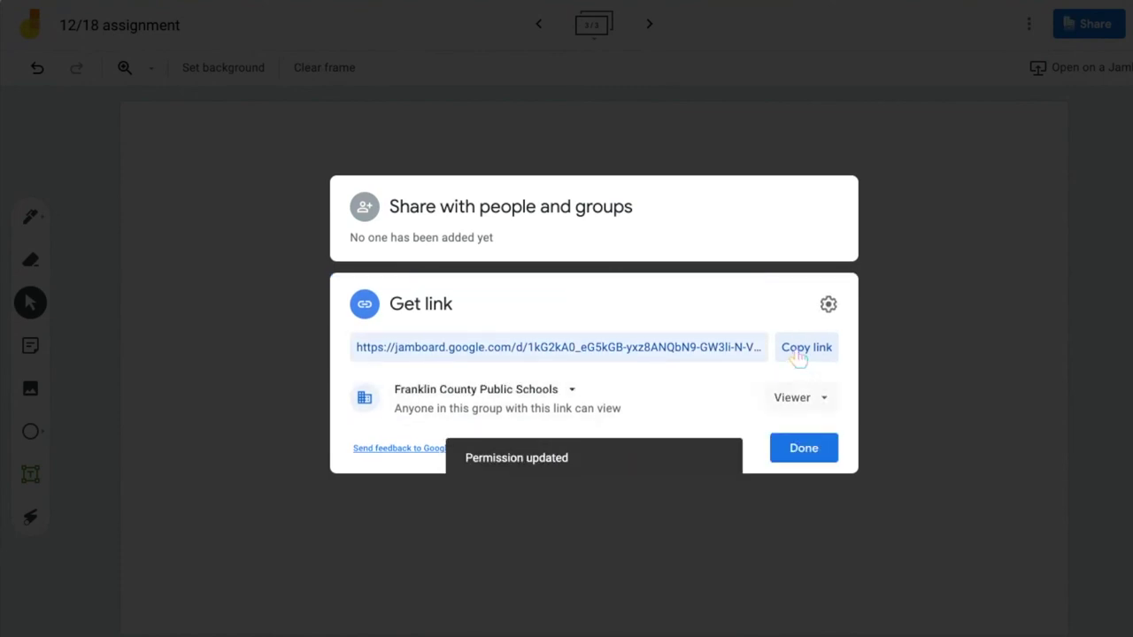
left_click(808, 400)
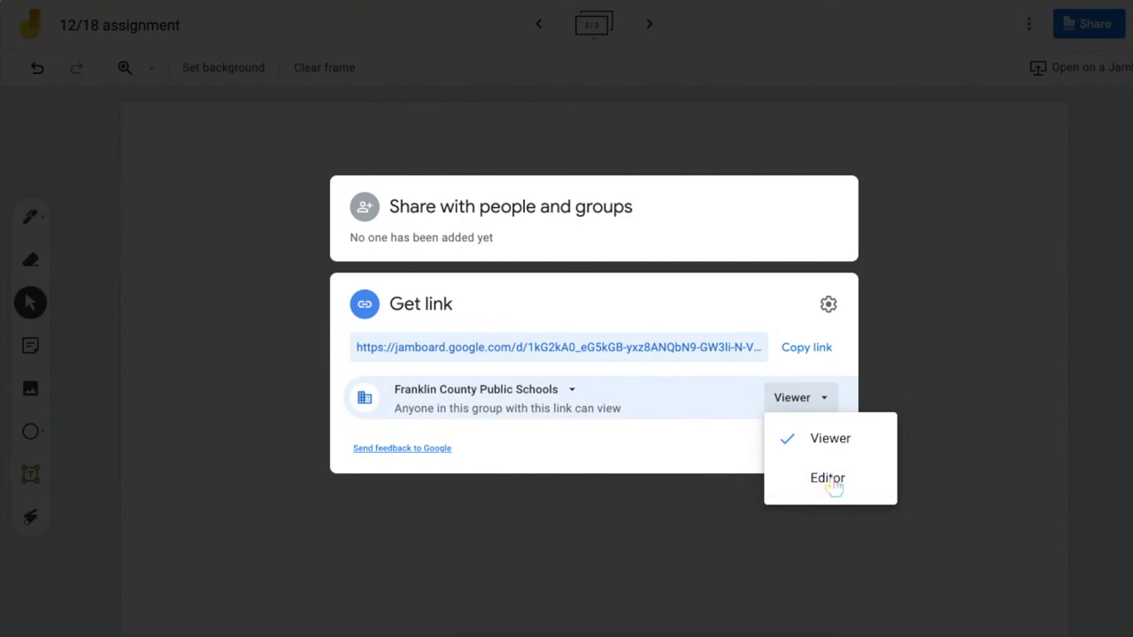
left_click(830, 478)
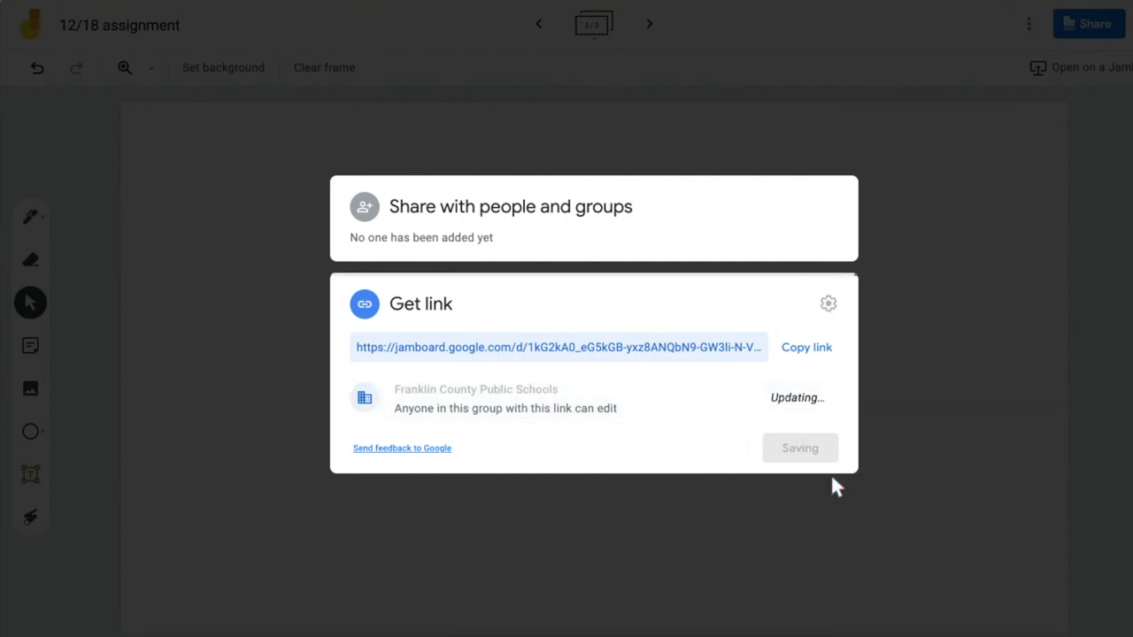
left_click(819, 354)
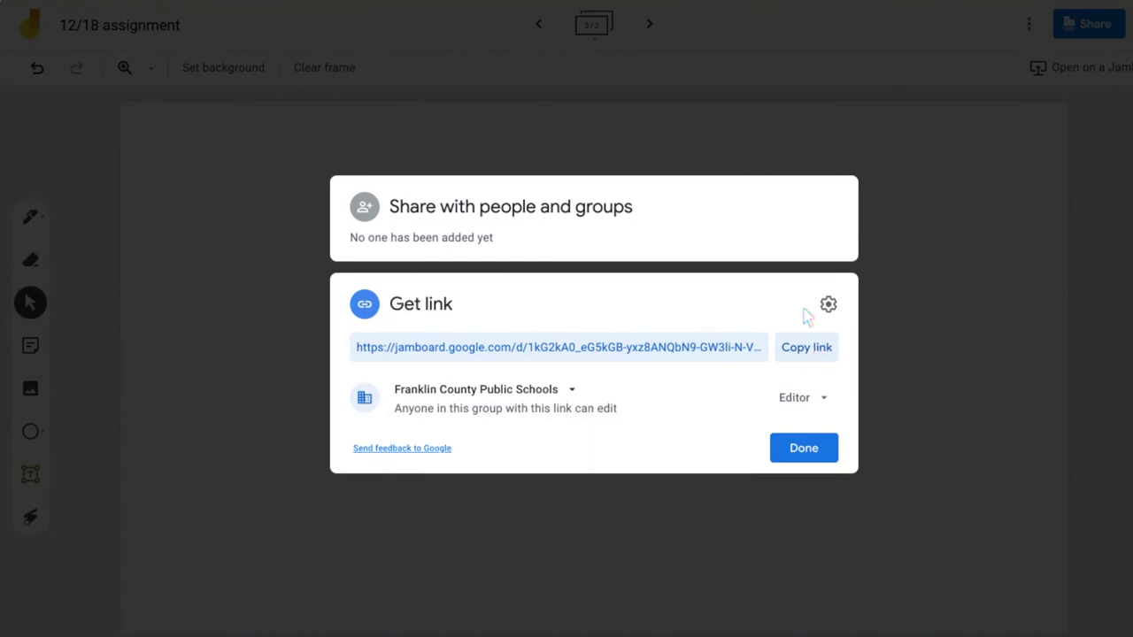
left_click(787, 458)
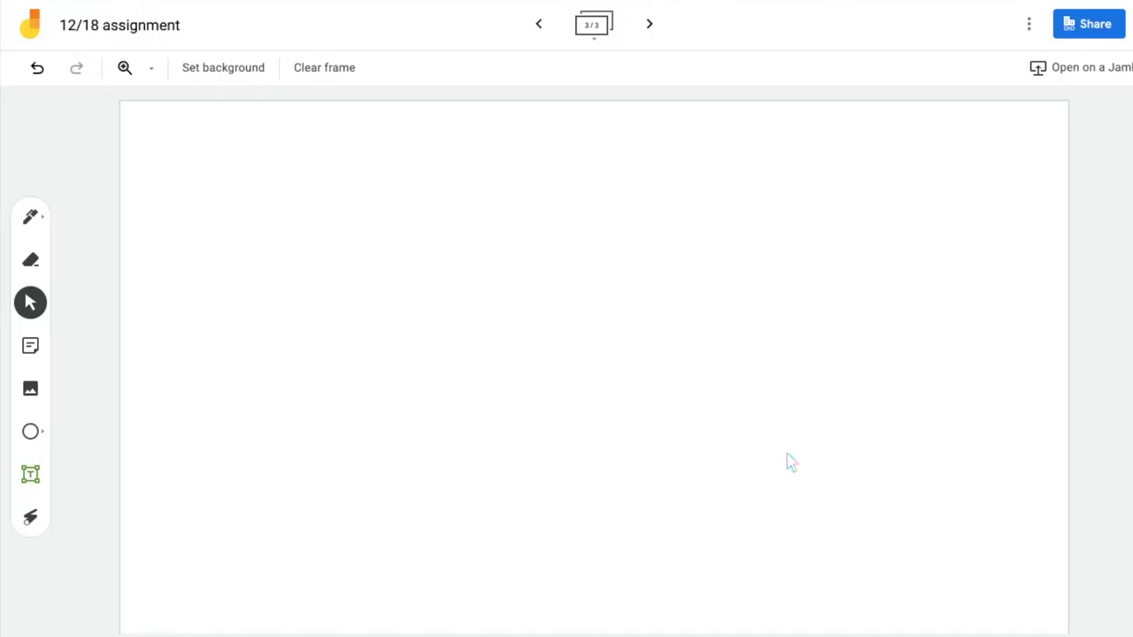